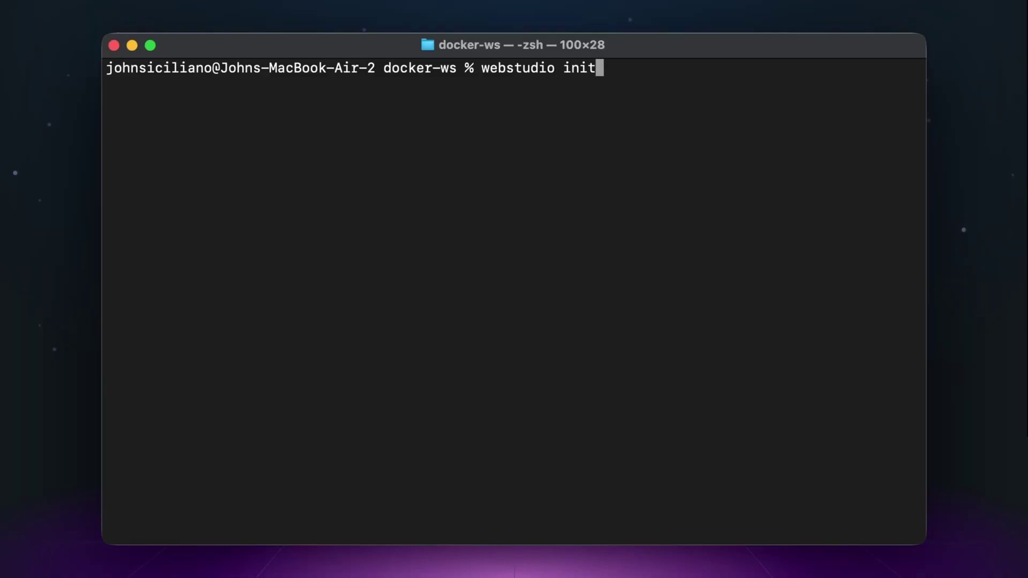
Step: Run 'webstudio init' in docker-ws and move the deployment target selection to Docker
key(Return)
key(Down)
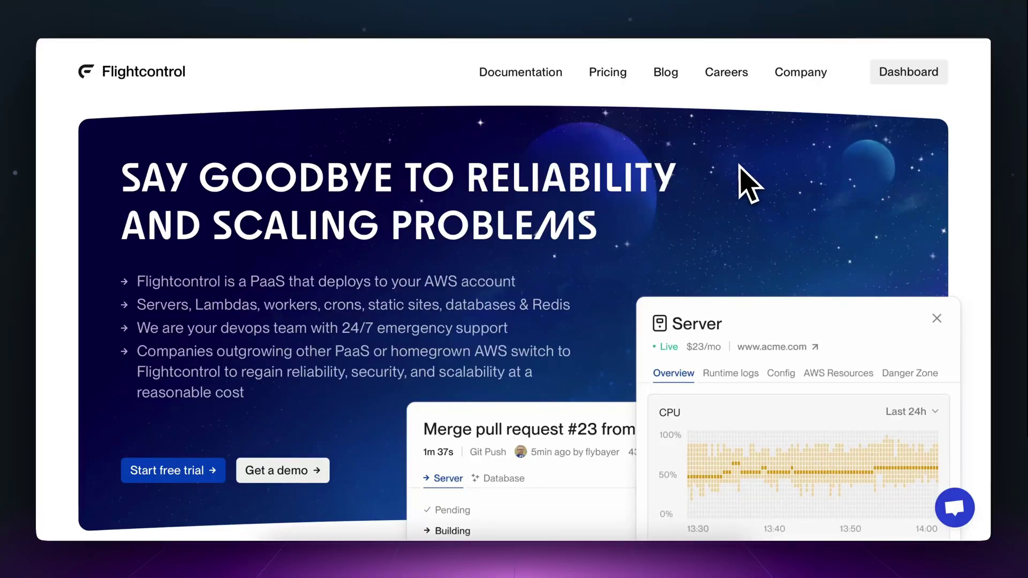
scroll(749, 183, down, 4)
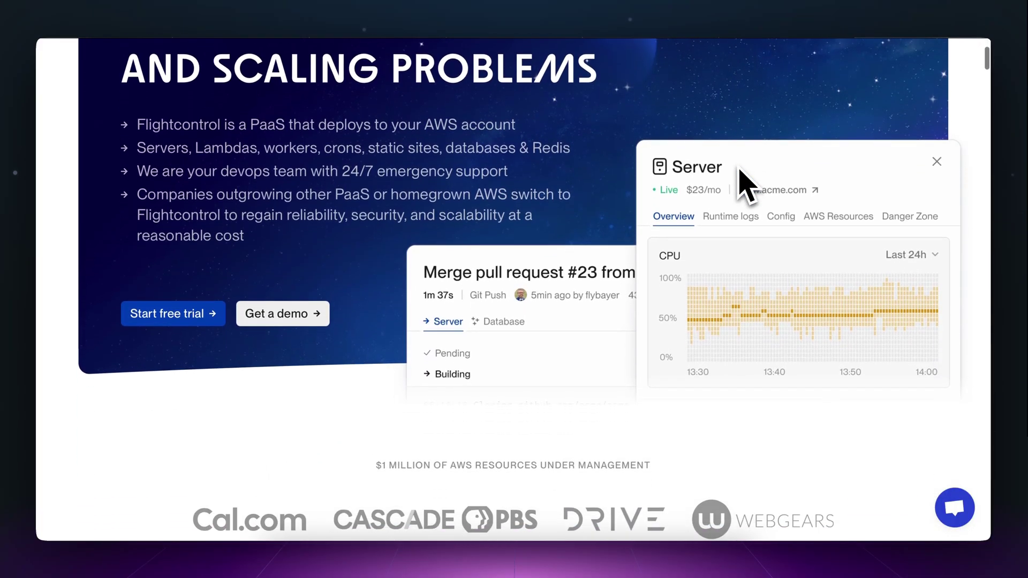
scroll(748, 185, up, 5)
scroll(748, 185, down, 10)
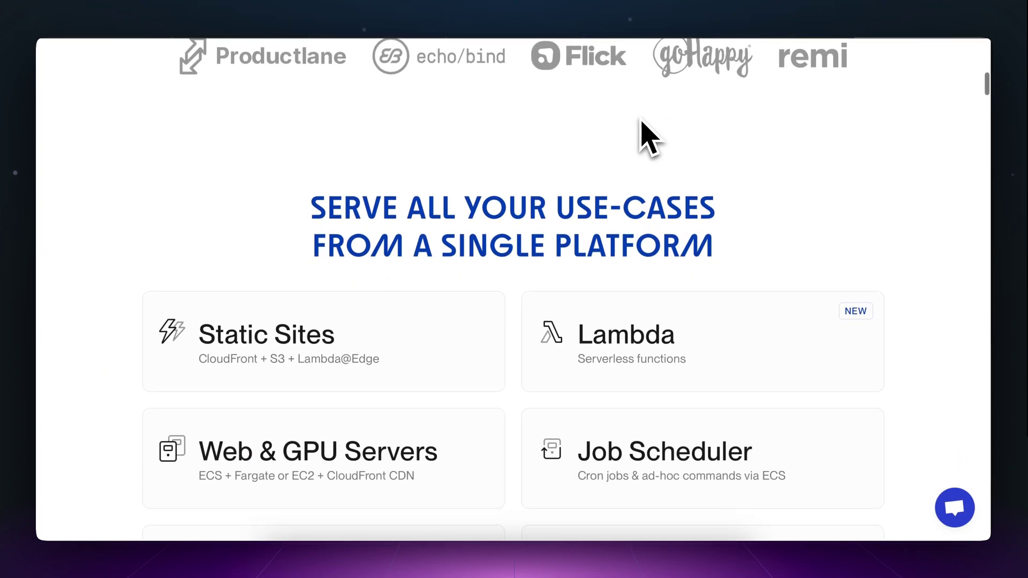
scroll(641, 122, down, 1)
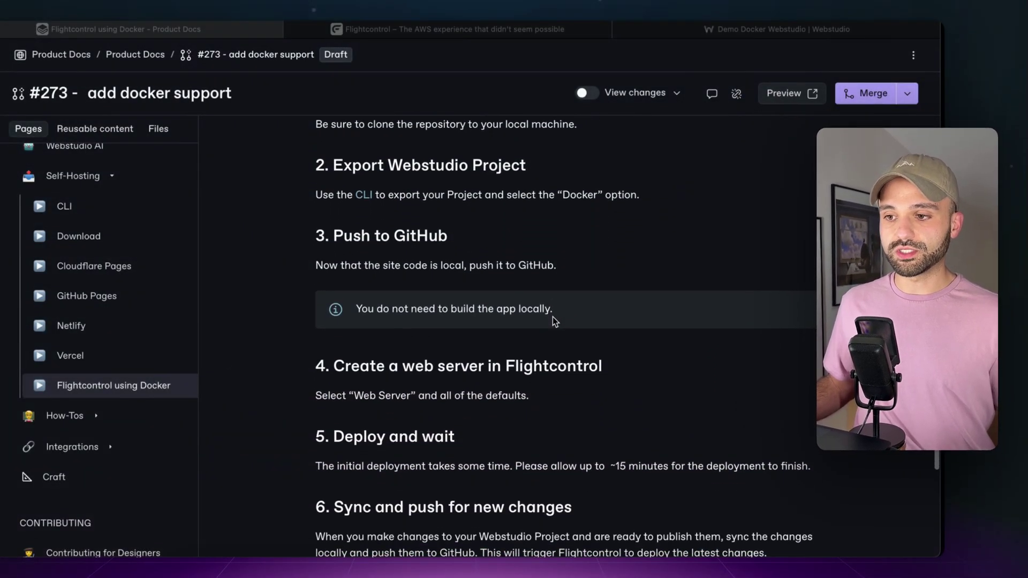
scroll(552, 317, up, 2)
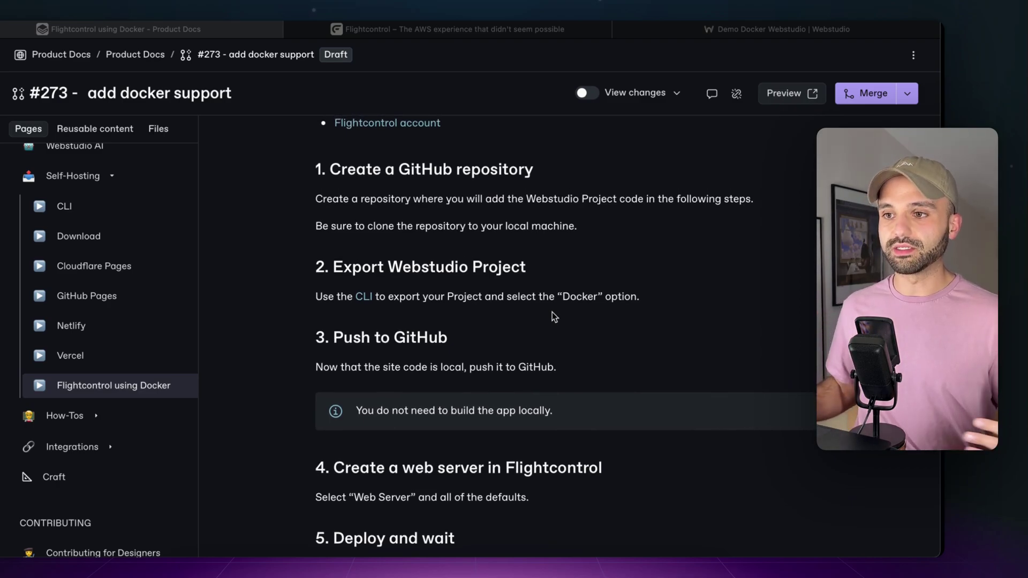
scroll(552, 316, up, 2)
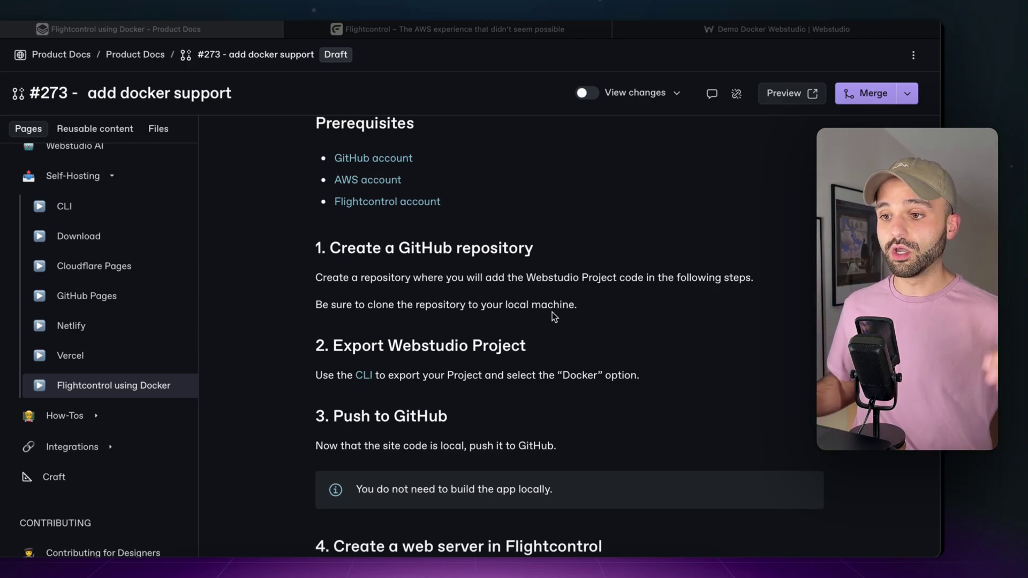
scroll(553, 316, down, 1)
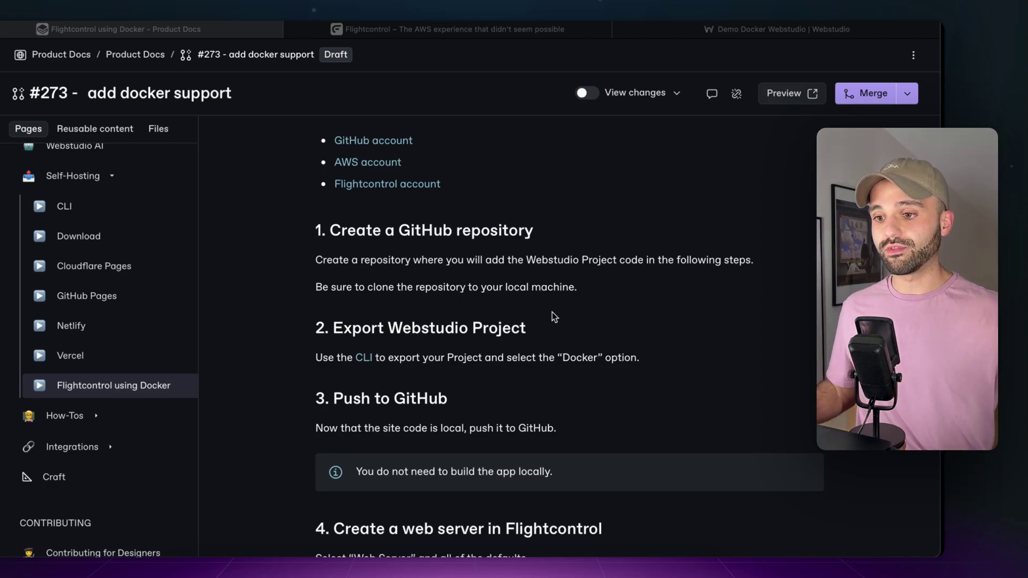
scroll(552, 314, down, 5)
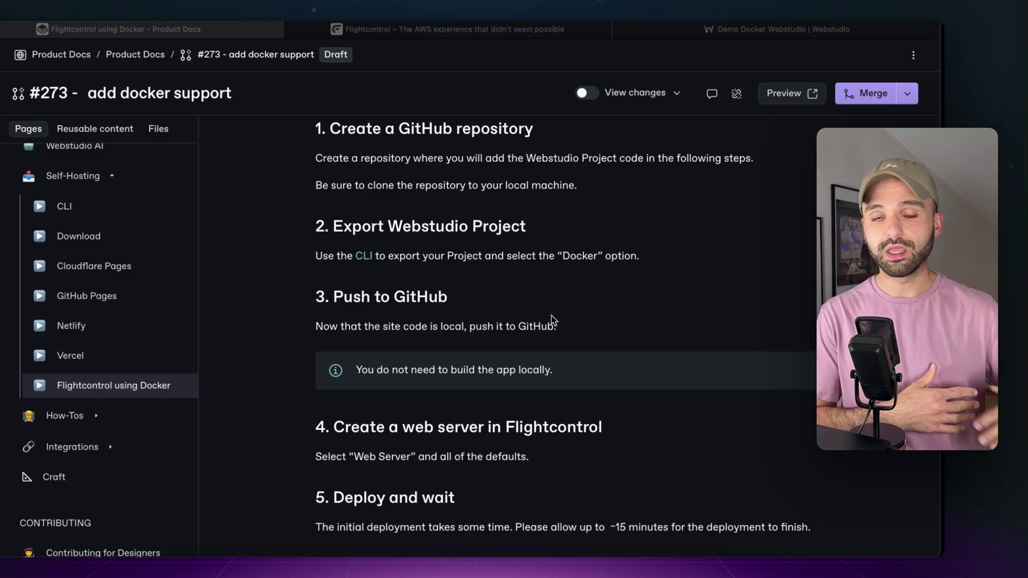
scroll(553, 319, down, 3)
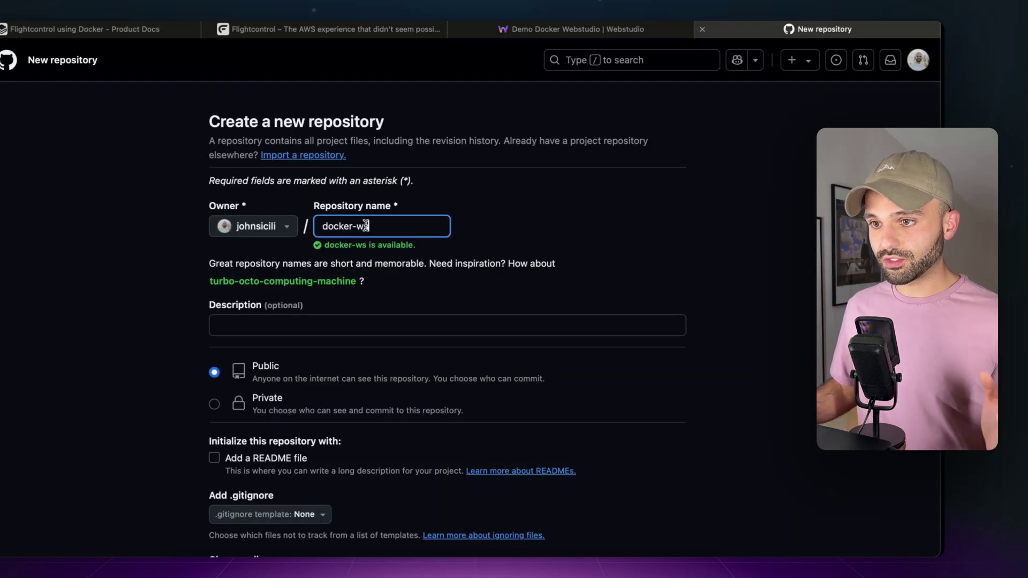
Step: Create the docker-ws repository with Private visibility
scroll(402, 227, down, 5)
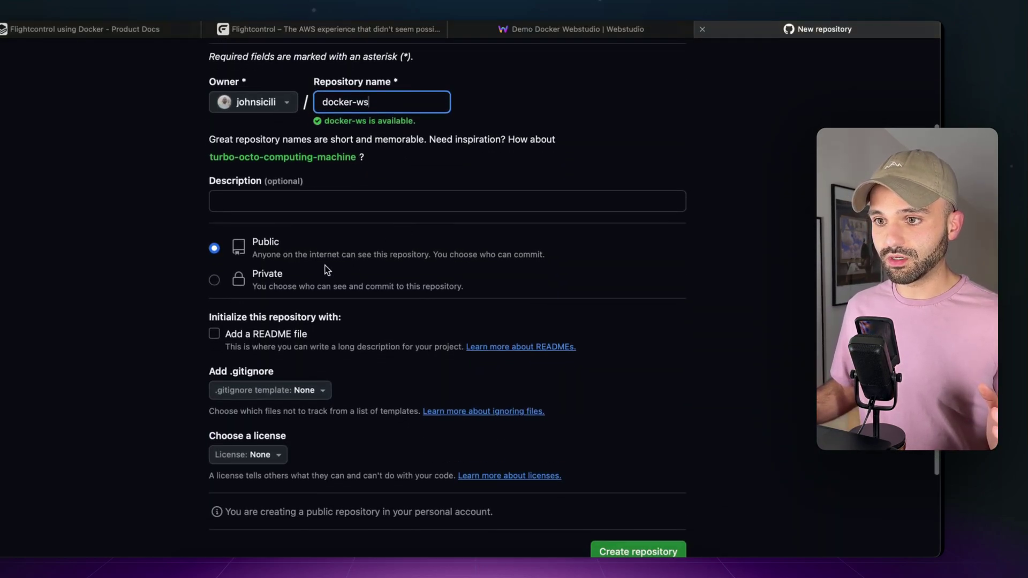
click(277, 277)
scroll(351, 275, down, 5)
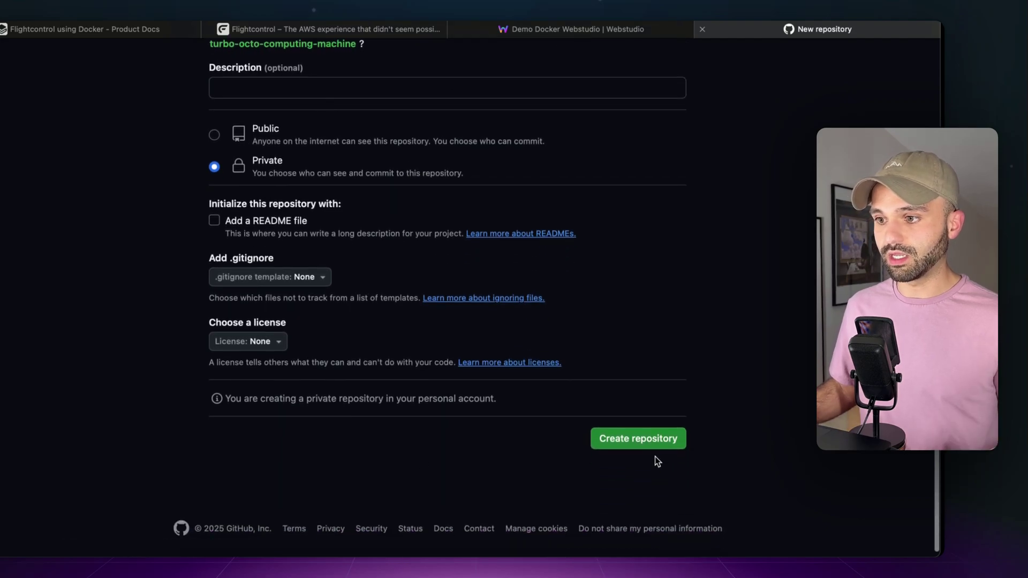
click(633, 439)
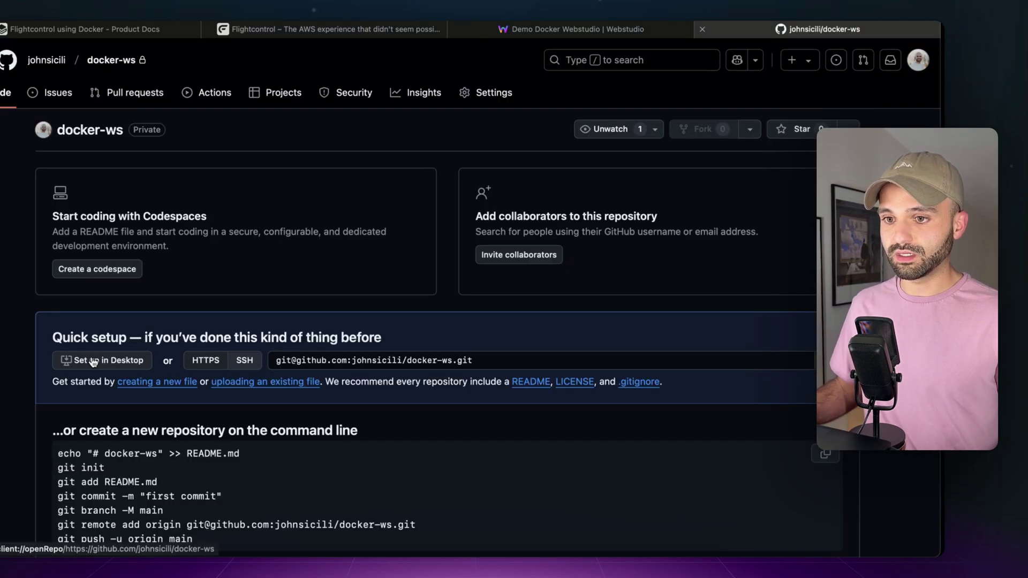
Step: Clone docker-ws through 'Set up in Desktop' into the local Projects folder
click(92, 362)
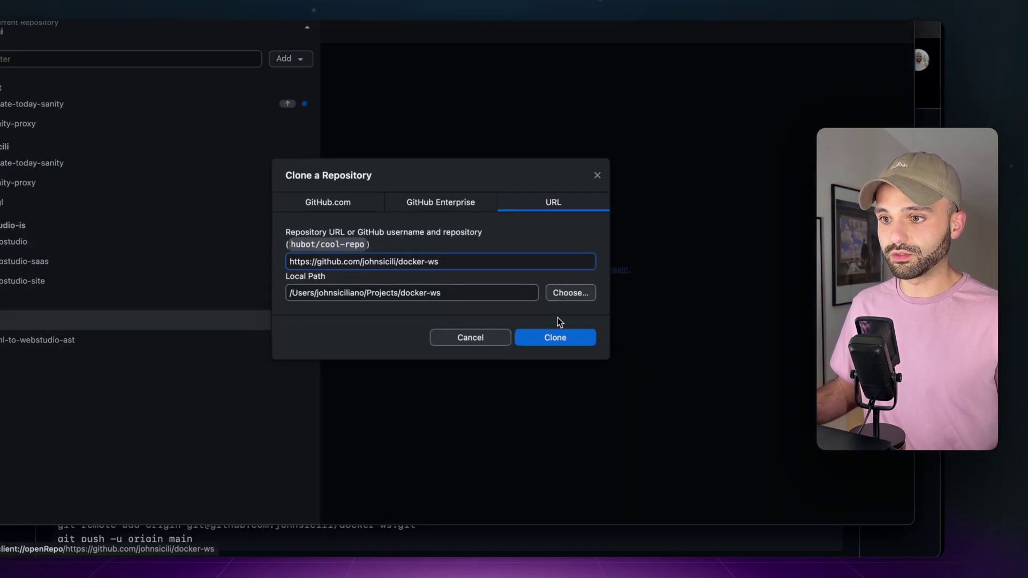
click(557, 339)
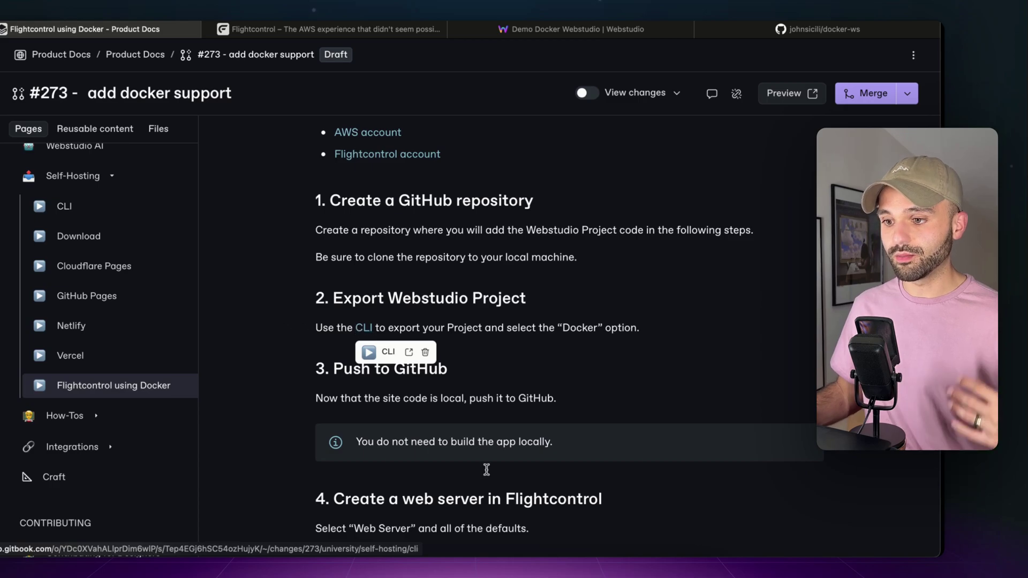
Step: In Terminal, change into docker-ws and run 'webstudio init'
click(555, 567)
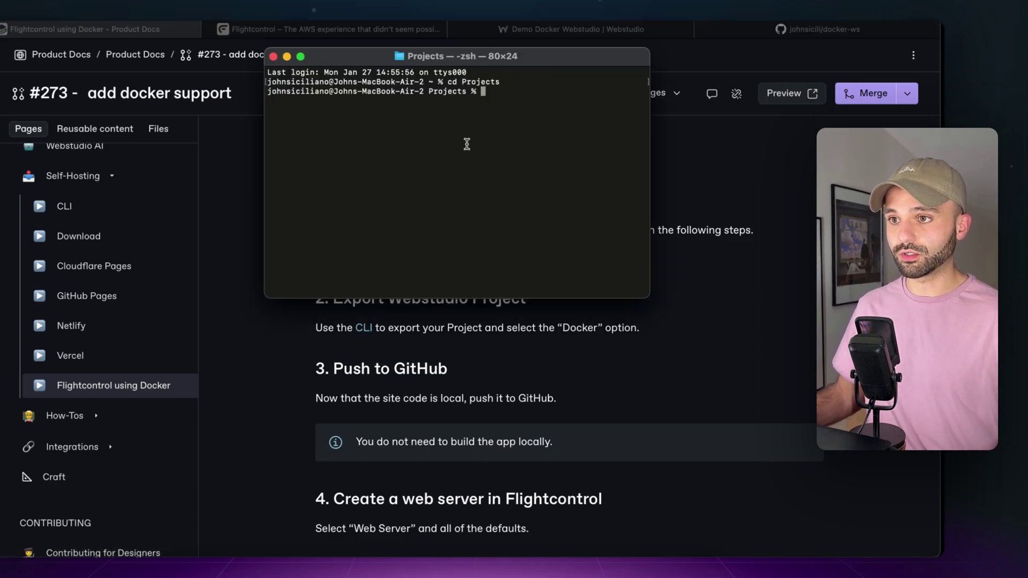
text(cd docker-ws)
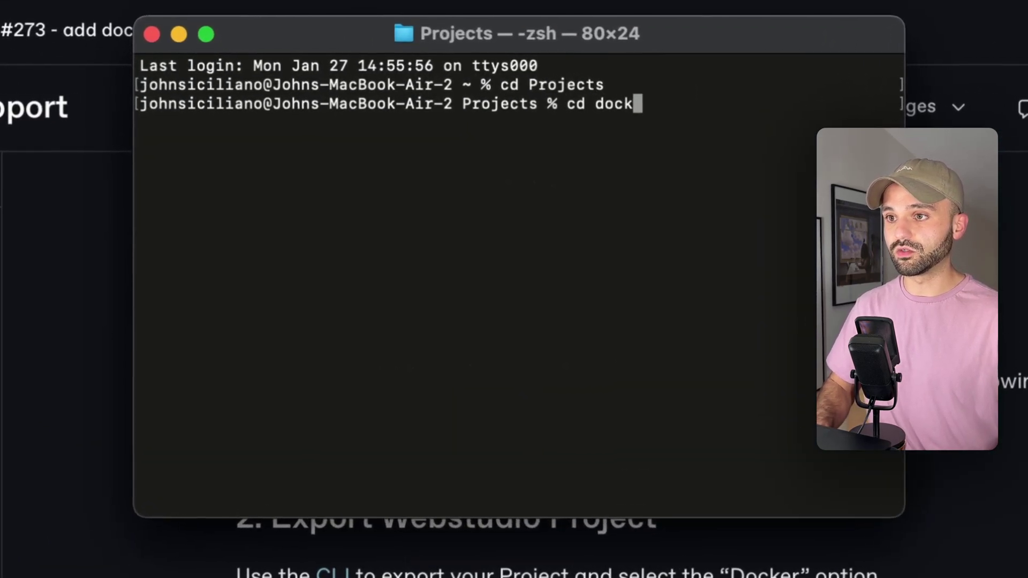
key(Return)
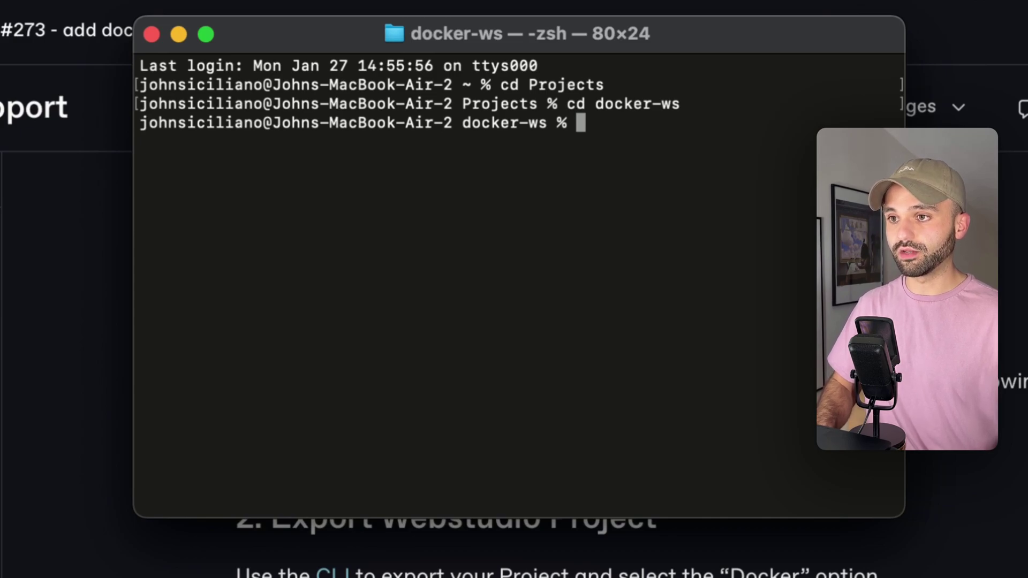
text(webstuio)
key(BackSpace)
key(BackSpace)
text(dio init)
key(Return)
Step: Answer No to creating a project folder so setup uses the current folder
key(Right)
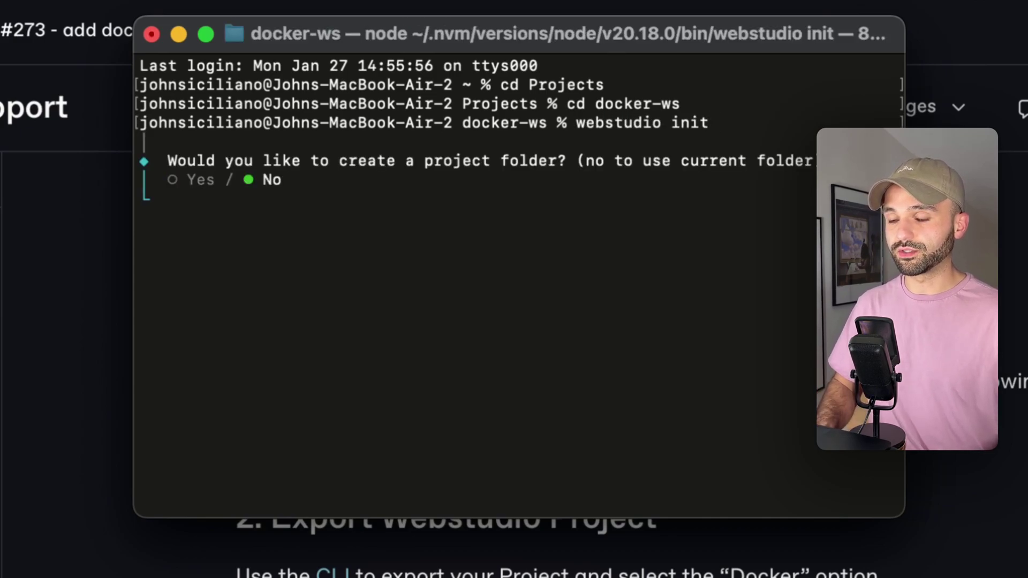
key(Return)
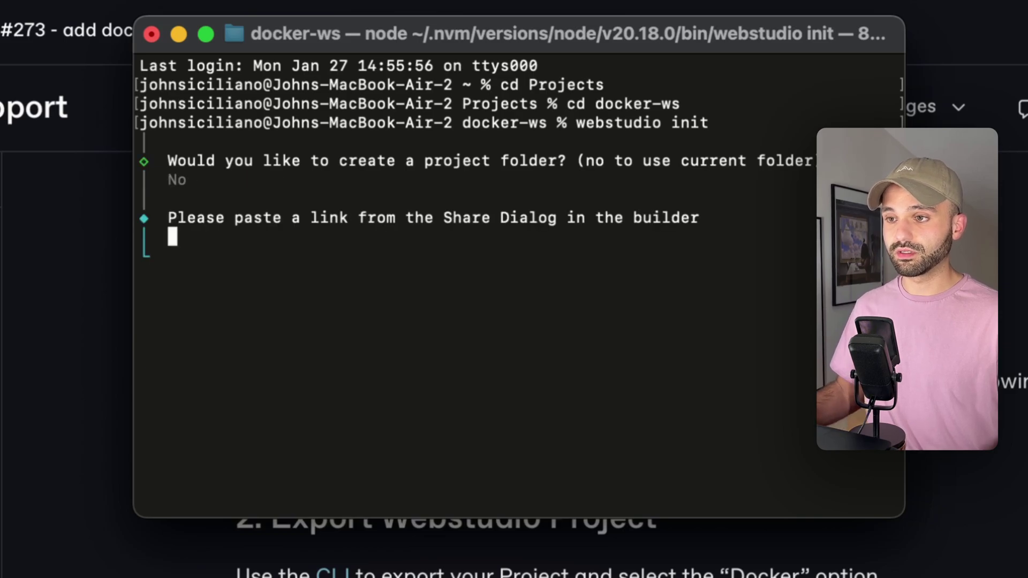
key(super+Tab)
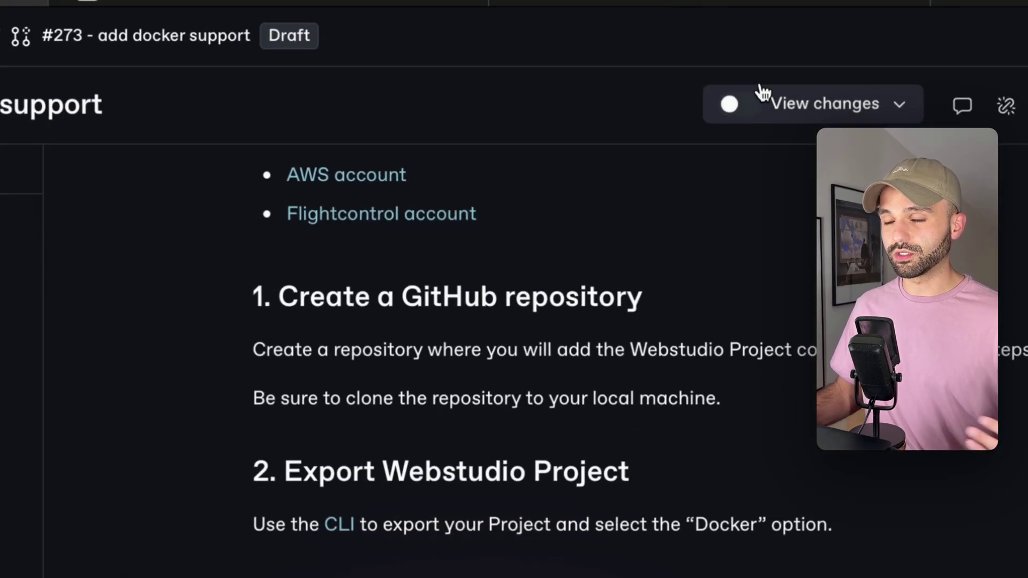
Step: Add a custom share link named Docker with Build permission enabled
click(584, 31)
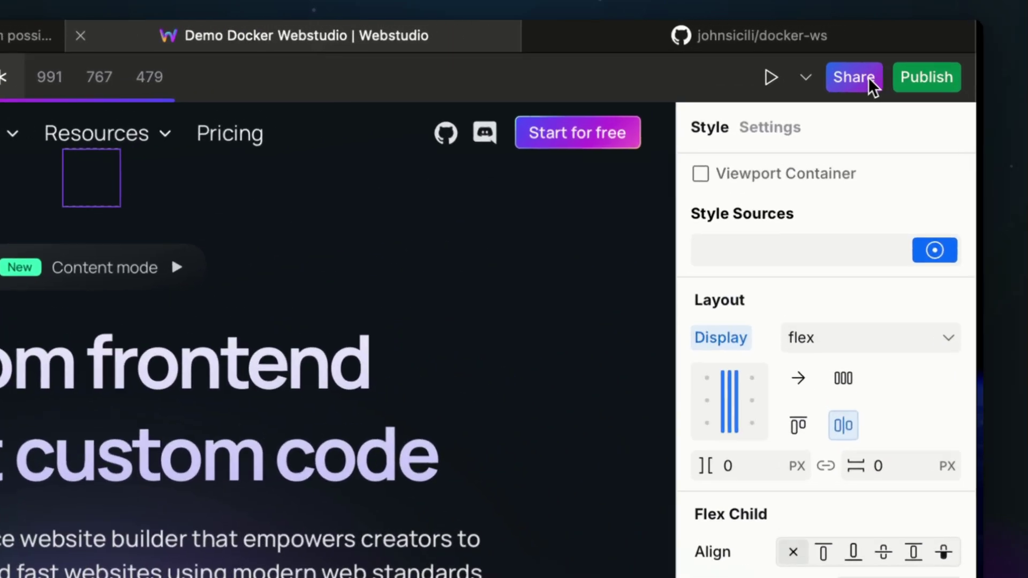
click(869, 77)
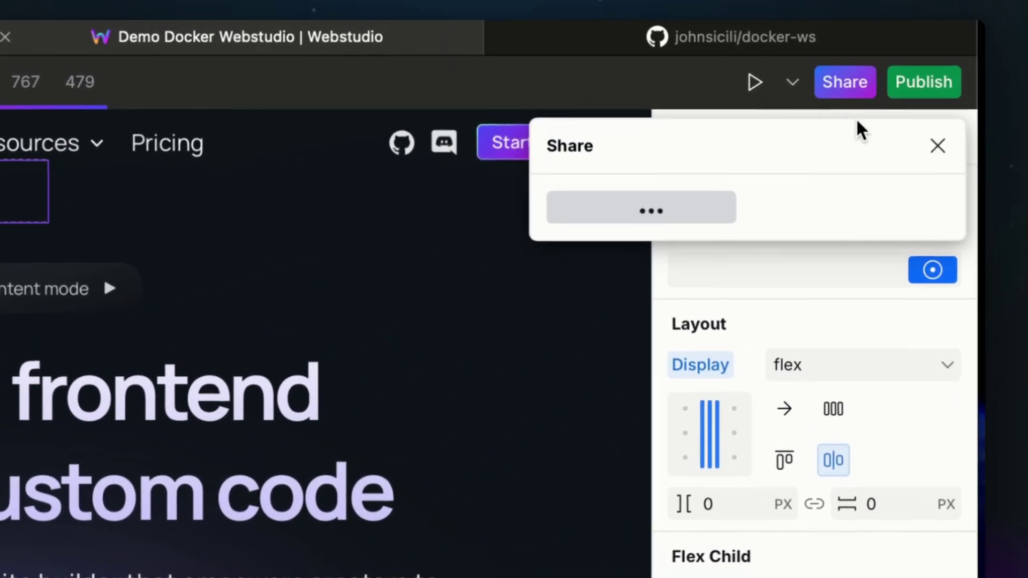
click(709, 194)
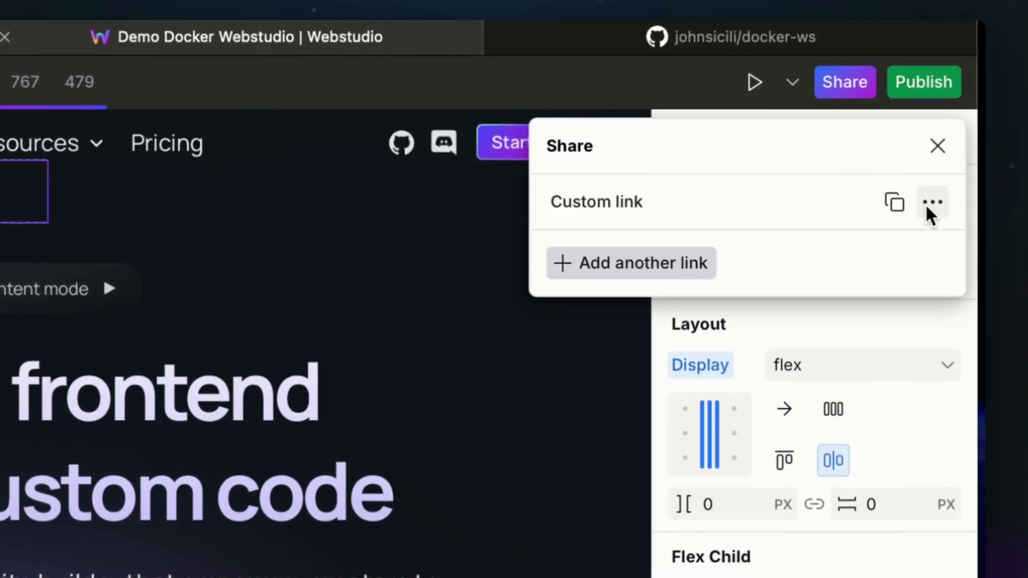
click(930, 205)
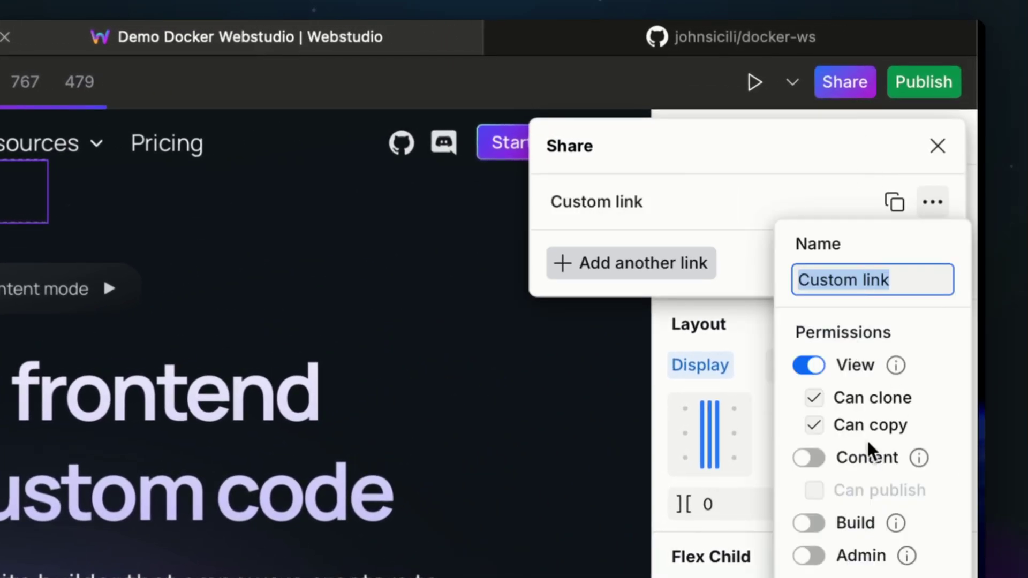
click(809, 524)
triple_click(888, 275)
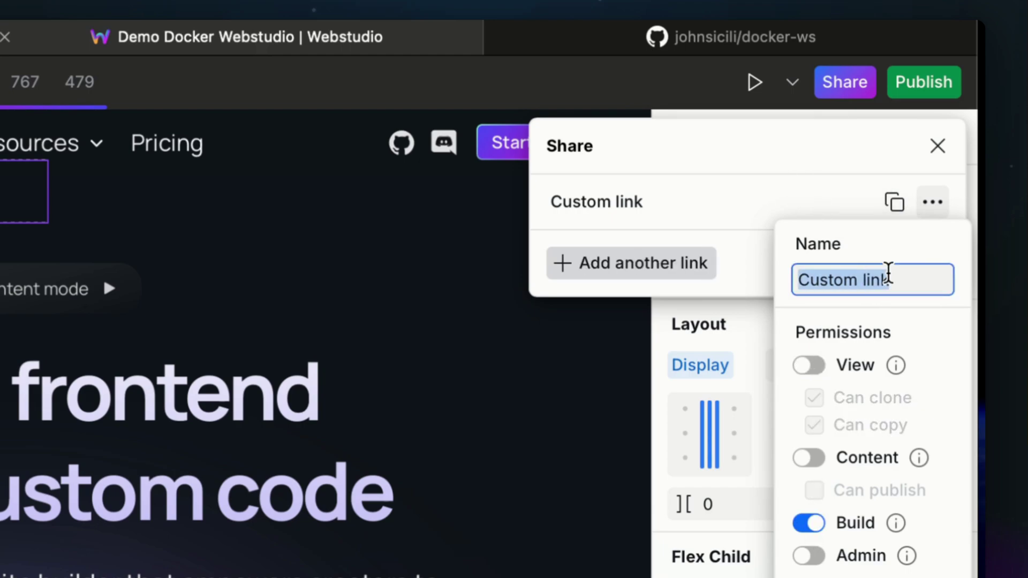
text(Docker)
key(Return)
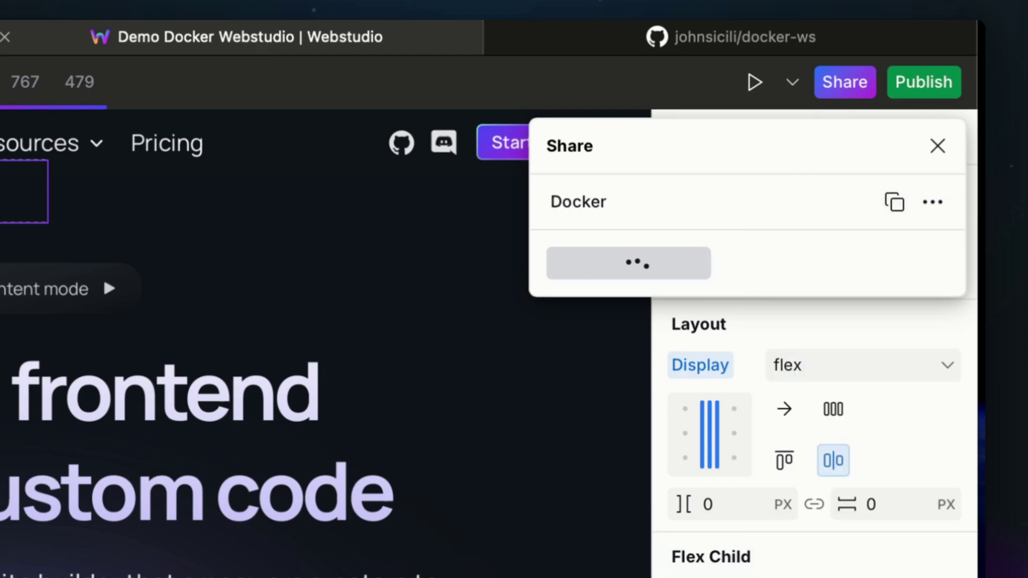
Step: Paste the Docker share link into setup, choose Docker, and skip dependency installation
click(894, 203)
key(super+v)
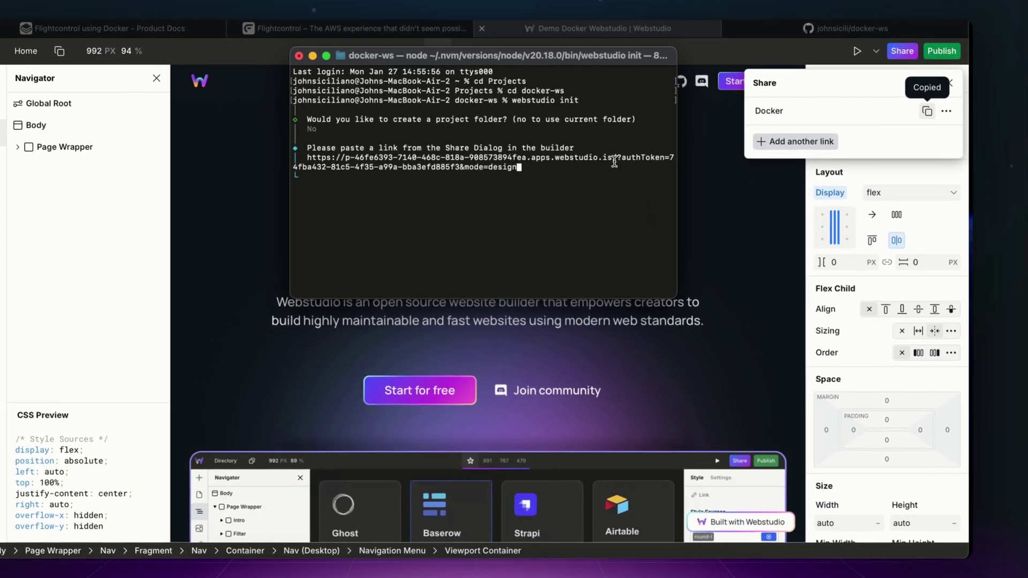
key(Return)
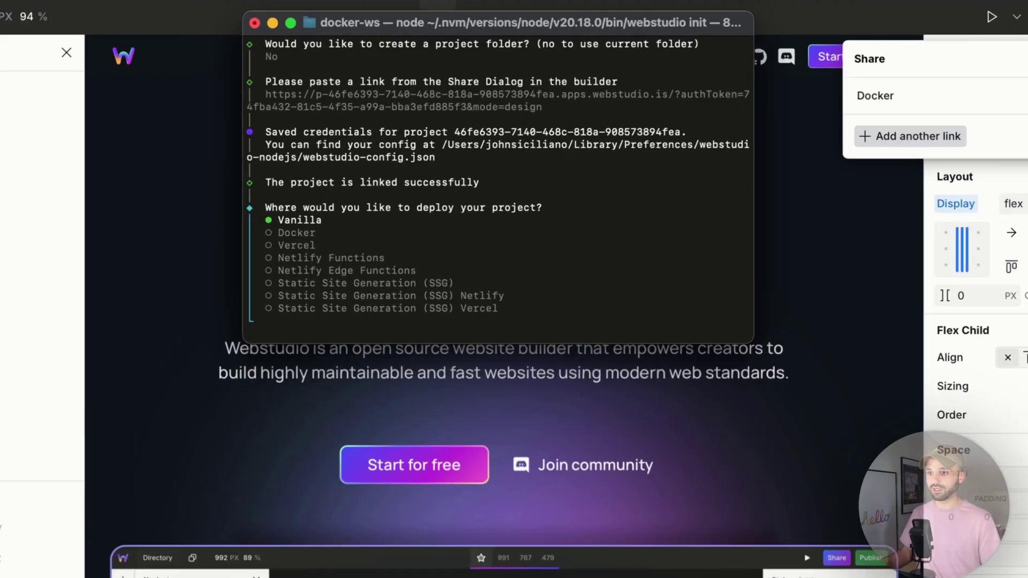
key(Down)
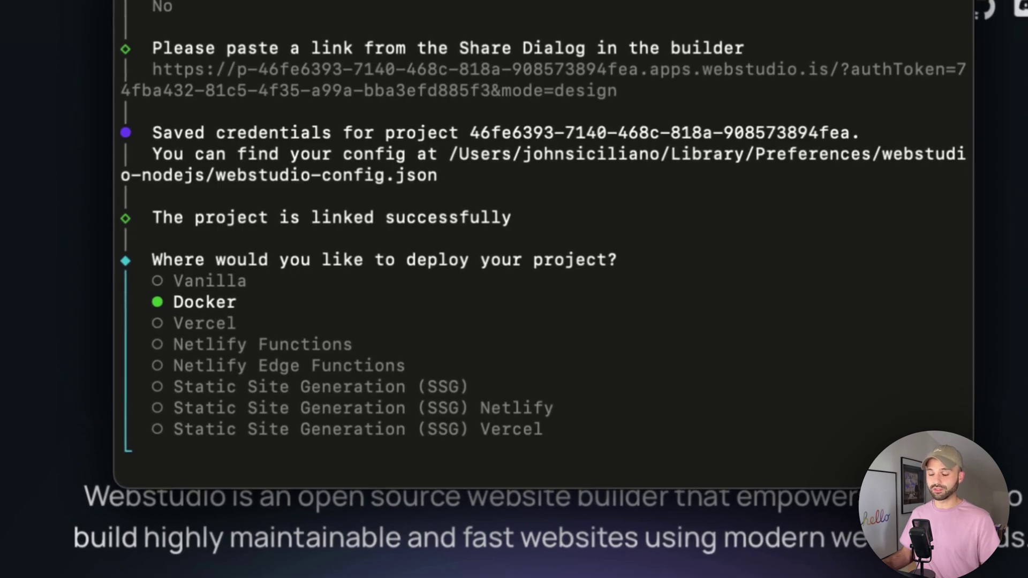
key(Return)
key(Right)
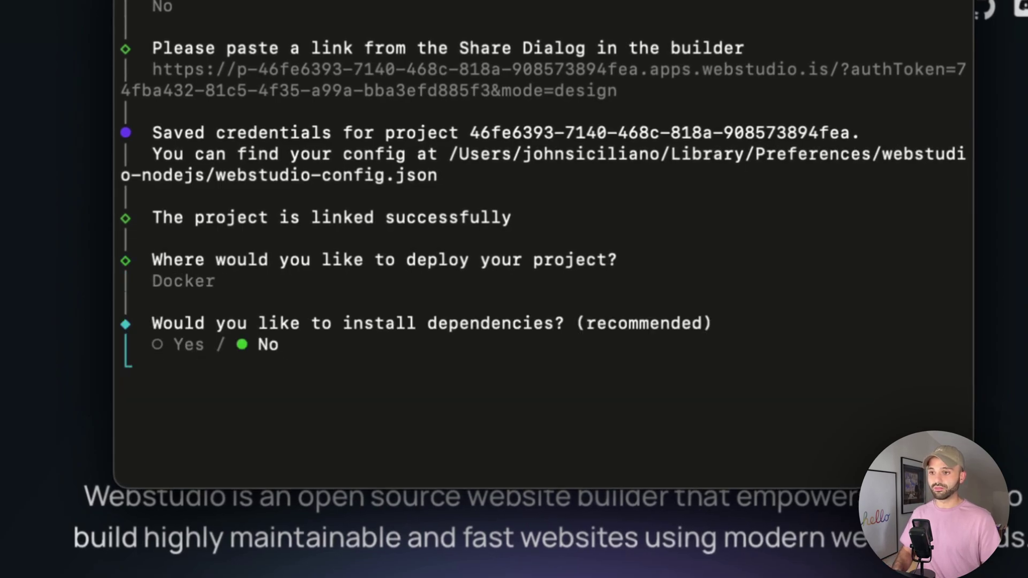
key(Return)
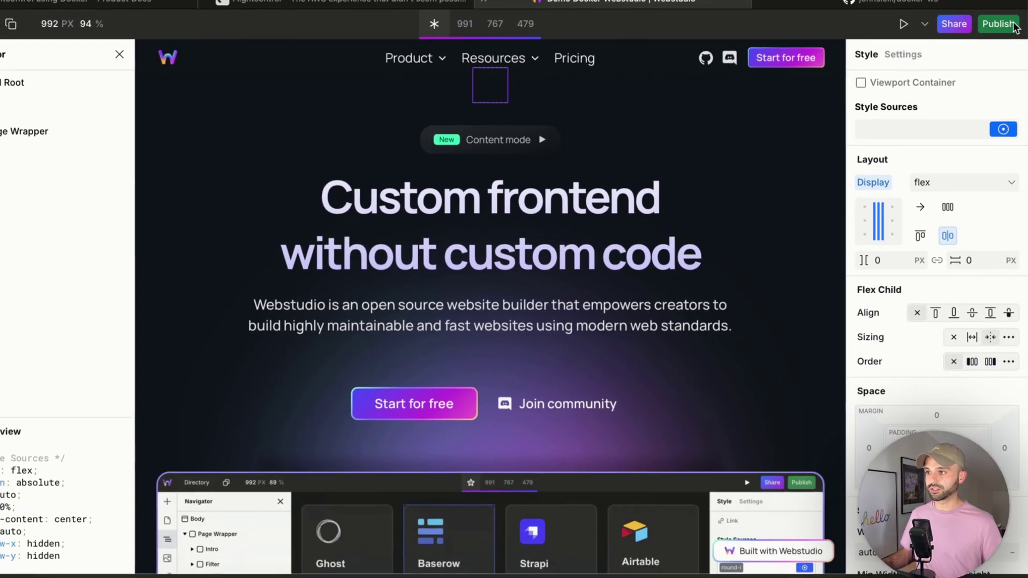
Step: Publish the current site version and rerun setup with Docker as the deployment target
click(994, 24)
click(936, 151)
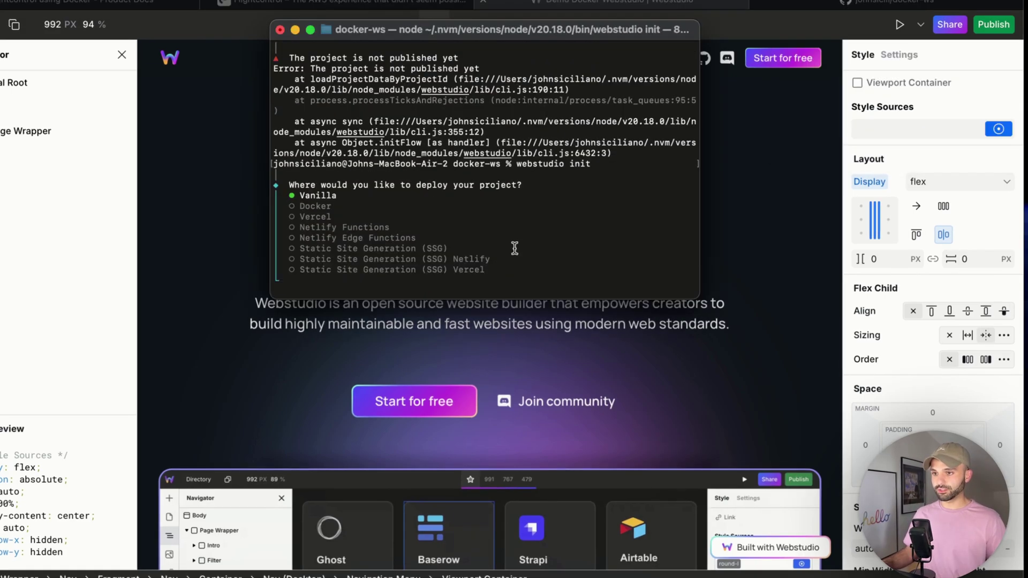
key(Down)
key(Return)
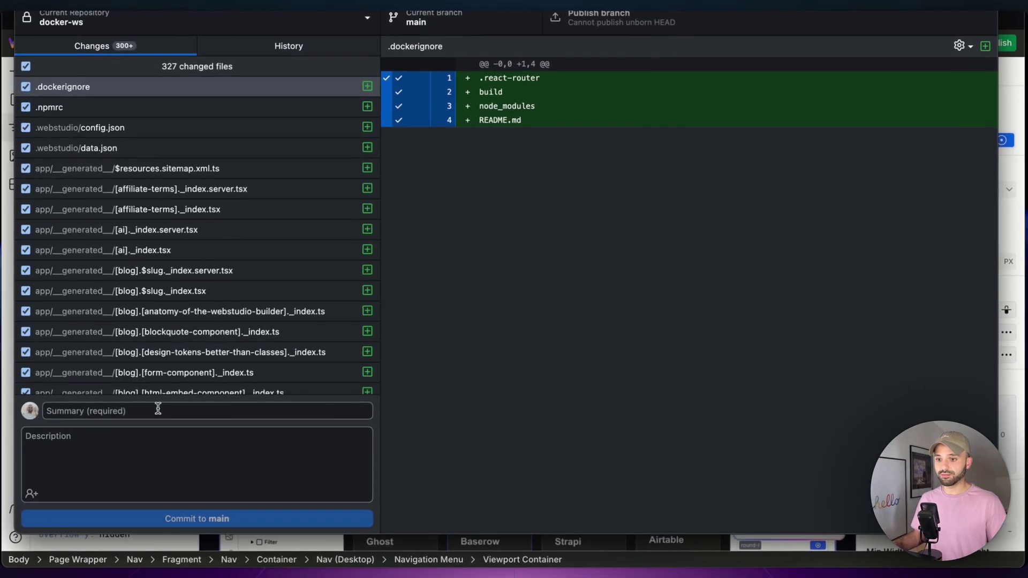
Step: Commit all changed files to main with summary 'init' and publish the branch
click(173, 412)
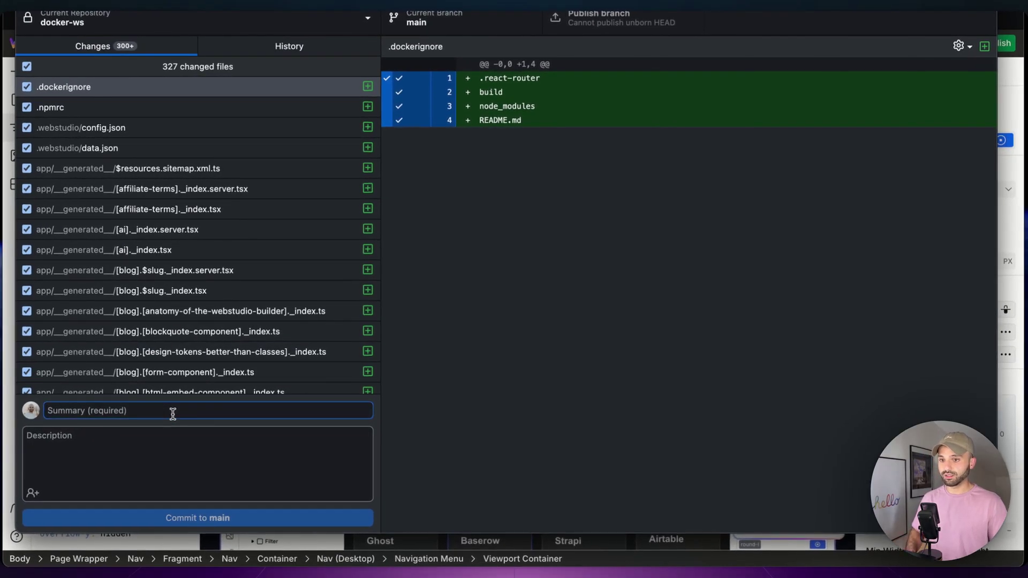
text(init)
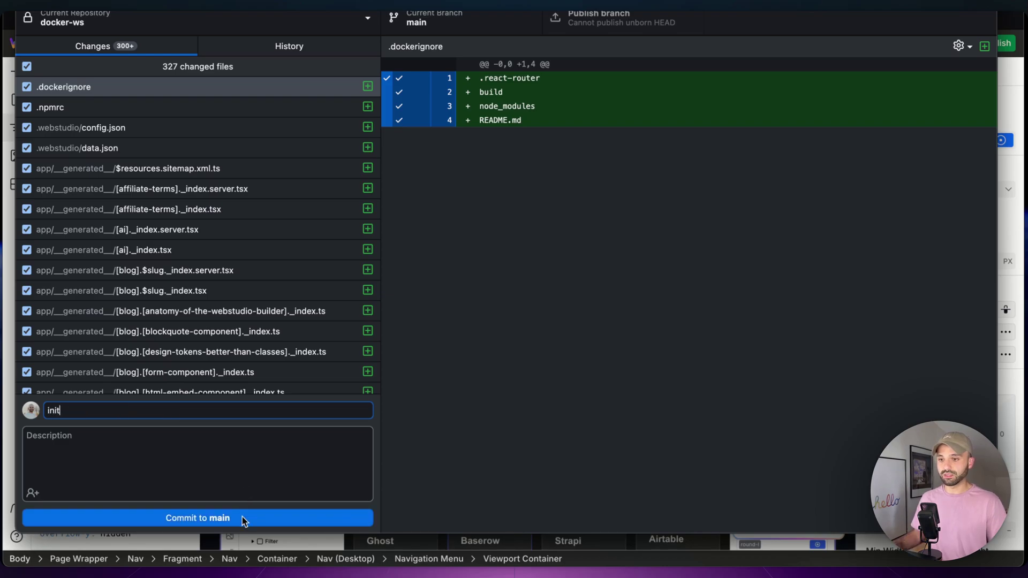
click(242, 516)
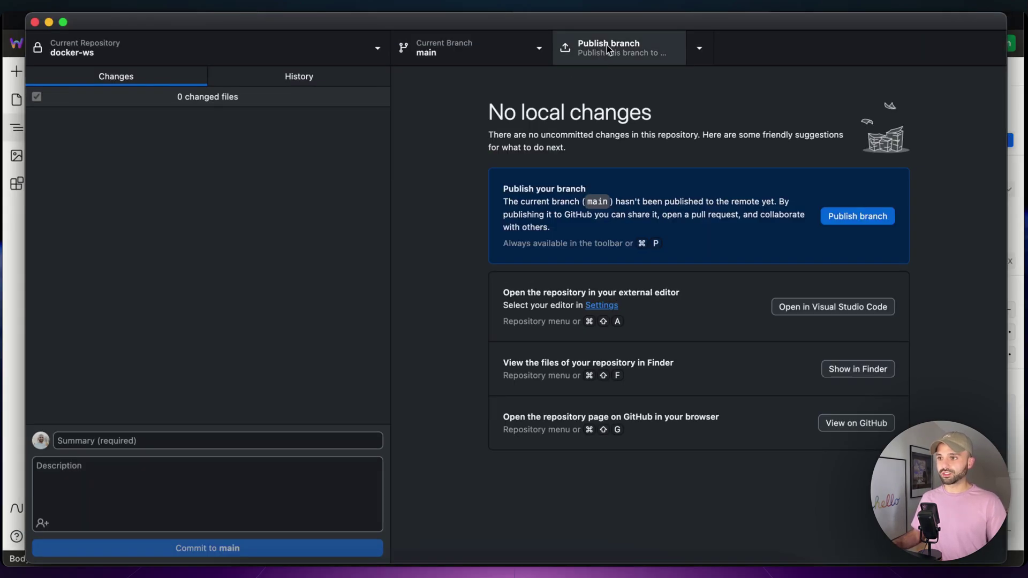
click(606, 45)
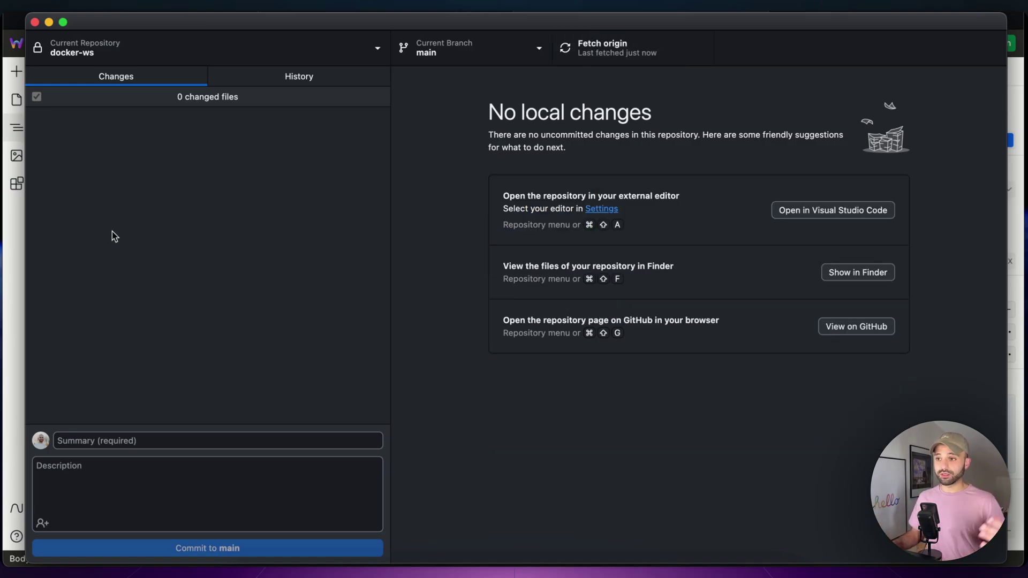
Step: Read through the Flightcontrol using Docker guide, then go to the Flightcontrol homepage
key(super+Tab)
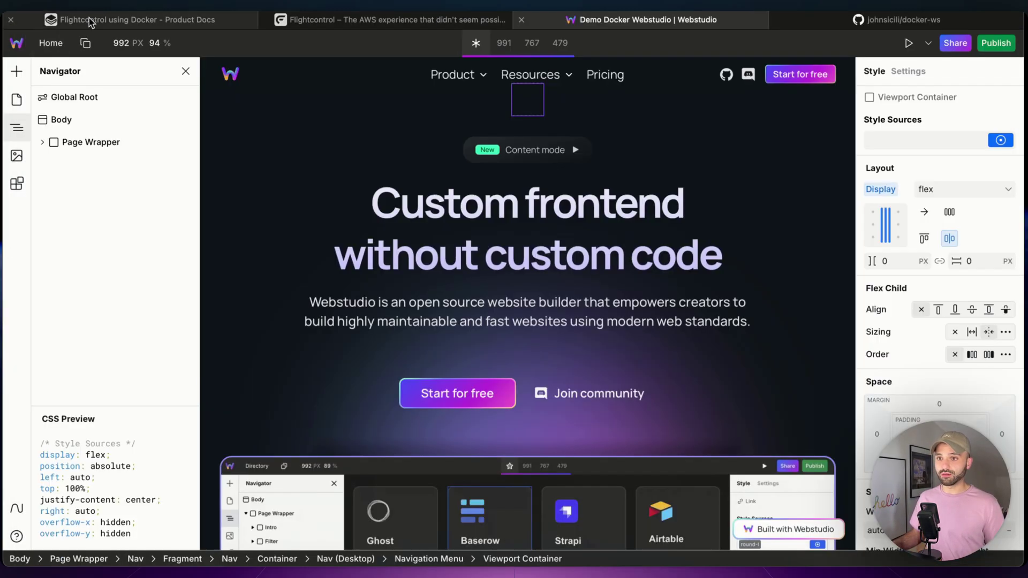
click(107, 20)
scroll(556, 236, down, 3)
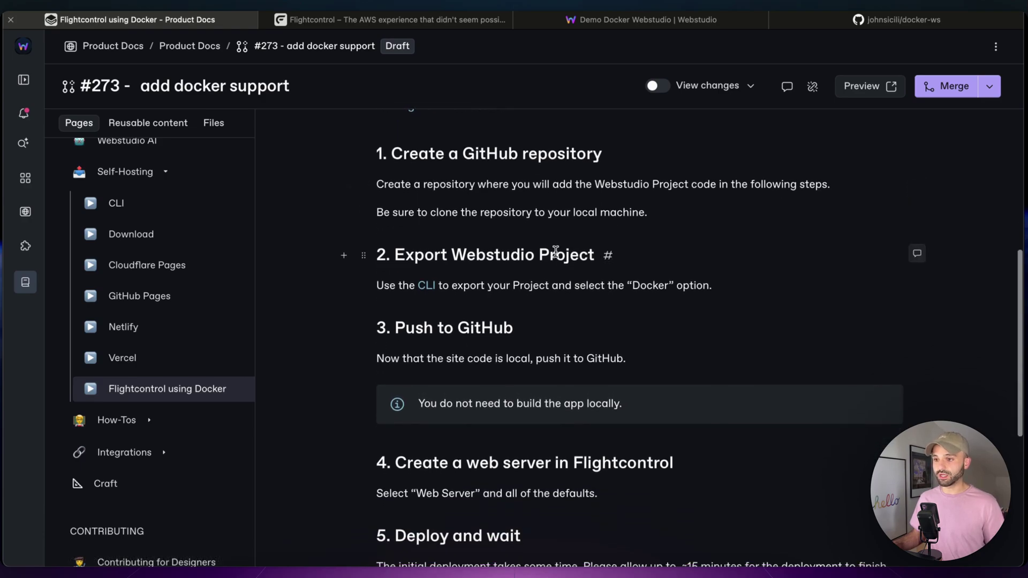
scroll(517, 282, down, 6)
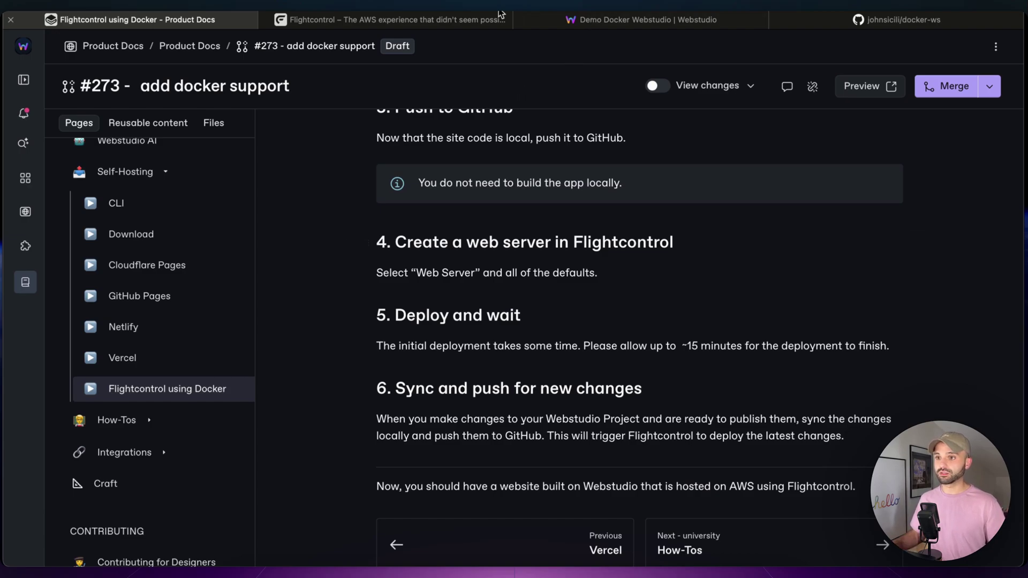
click(431, 21)
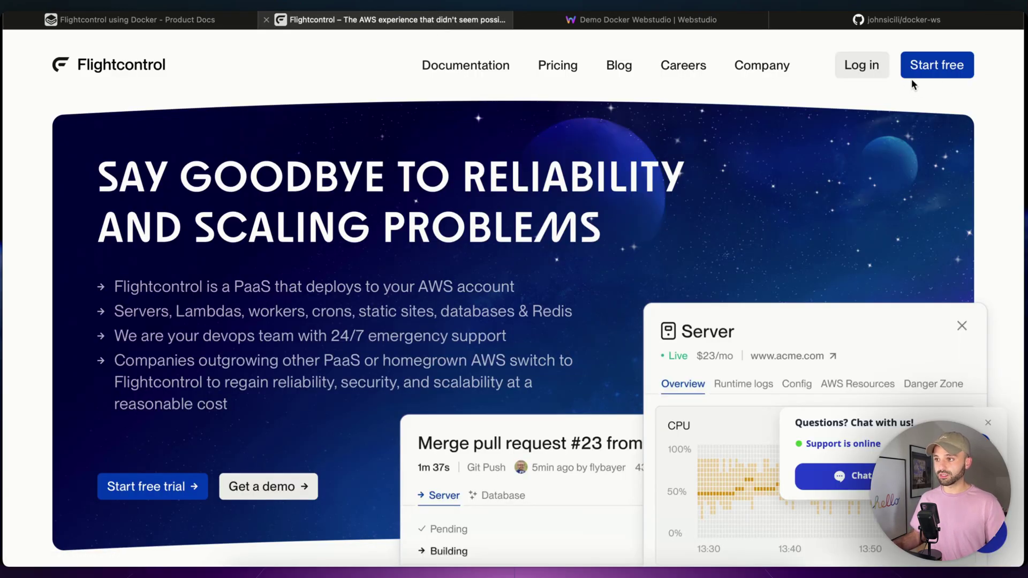
Step: Start a free Flightcontrol signup and create the flightcontrol-access stack, acknowledging IAM resources
click(935, 65)
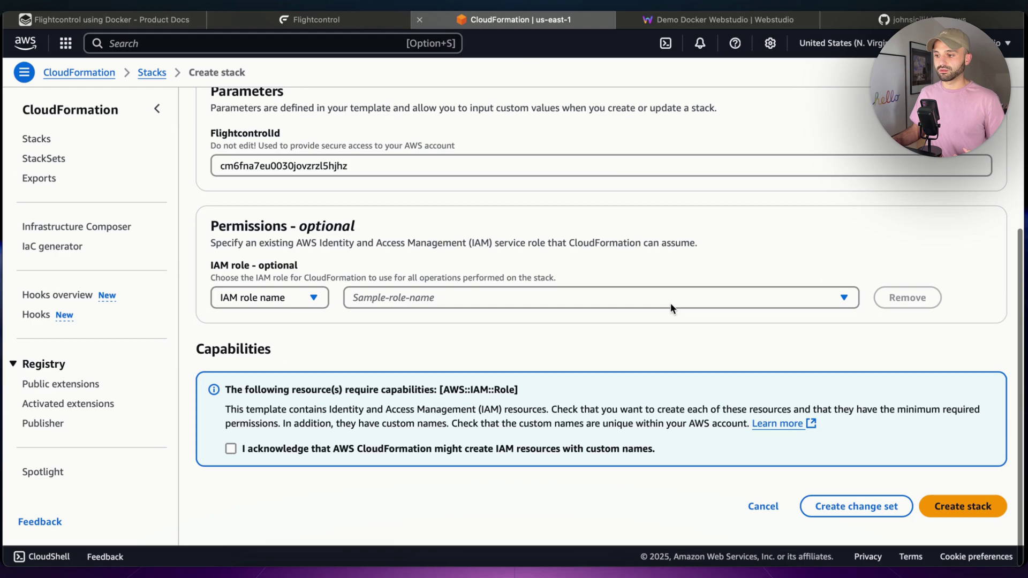
click(958, 507)
scroll(781, 434, down, 2)
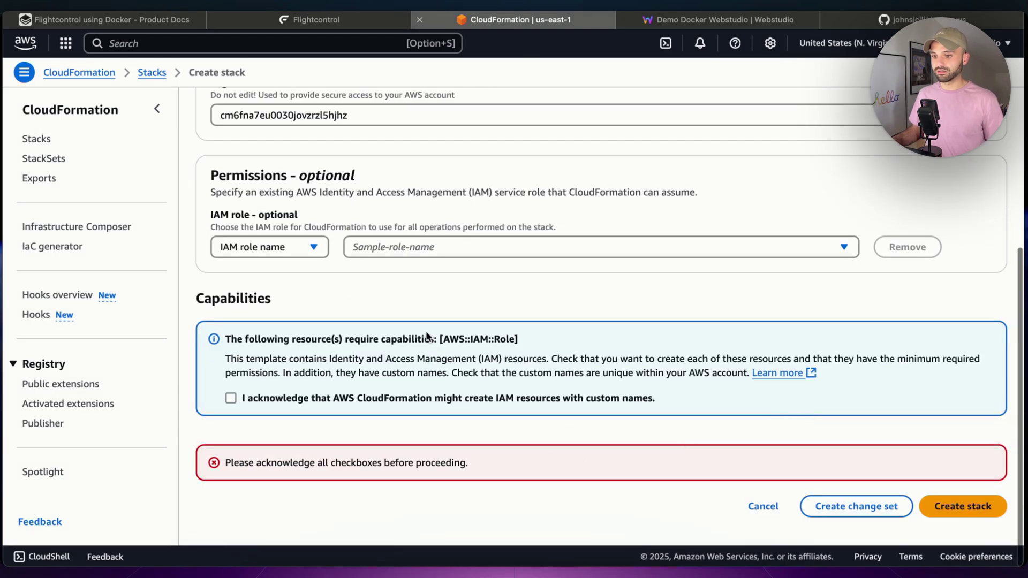
click(230, 398)
click(955, 503)
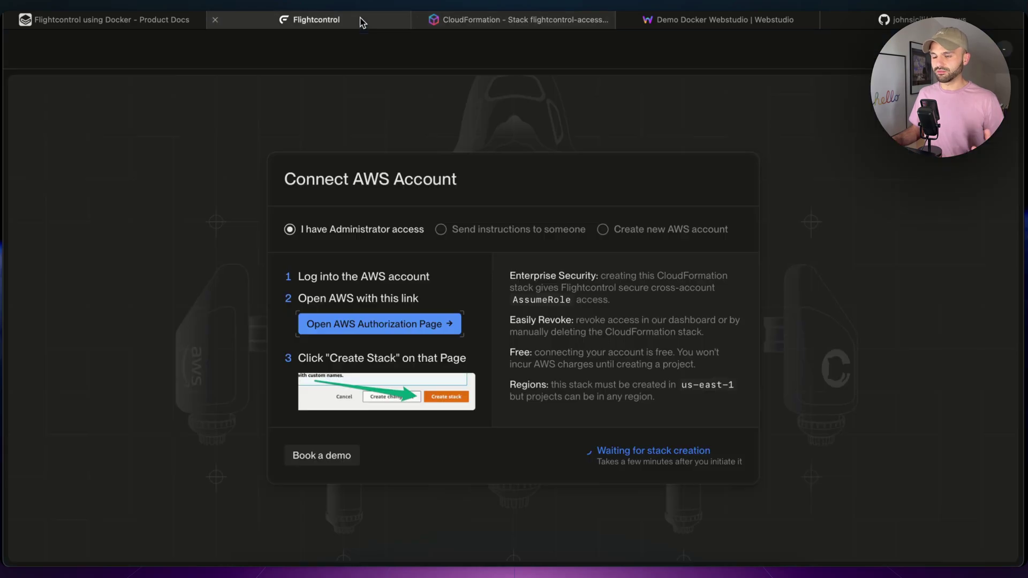
Step: Connect GitHub to Flightcontrol, granting access only to the docker-ws repository
click(365, 22)
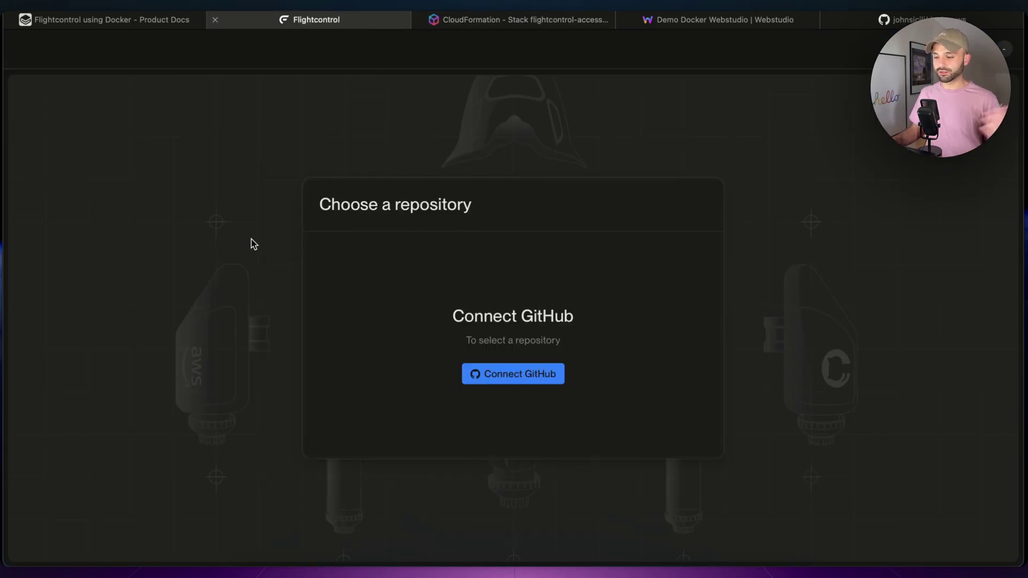
click(498, 378)
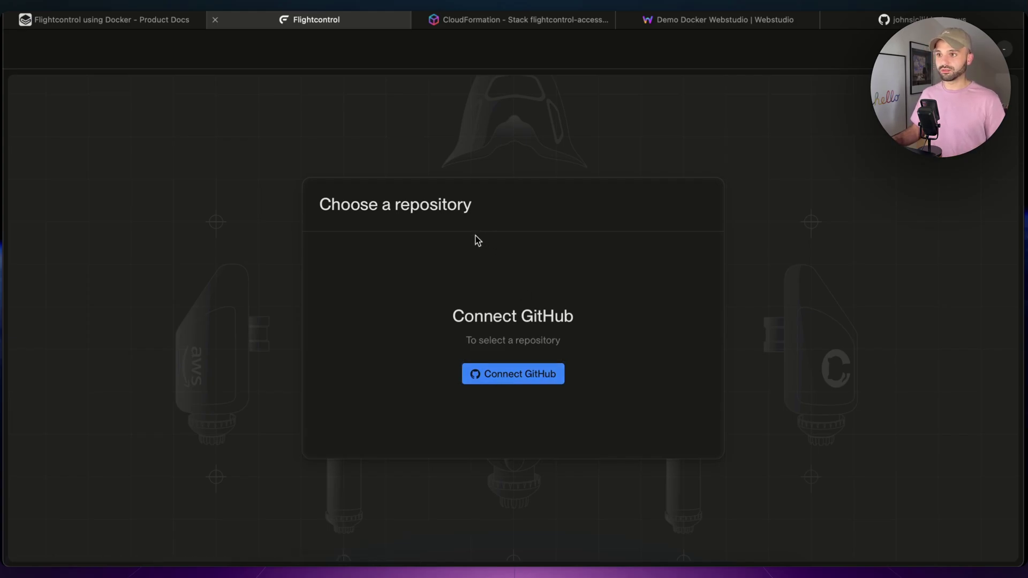
click(421, 422)
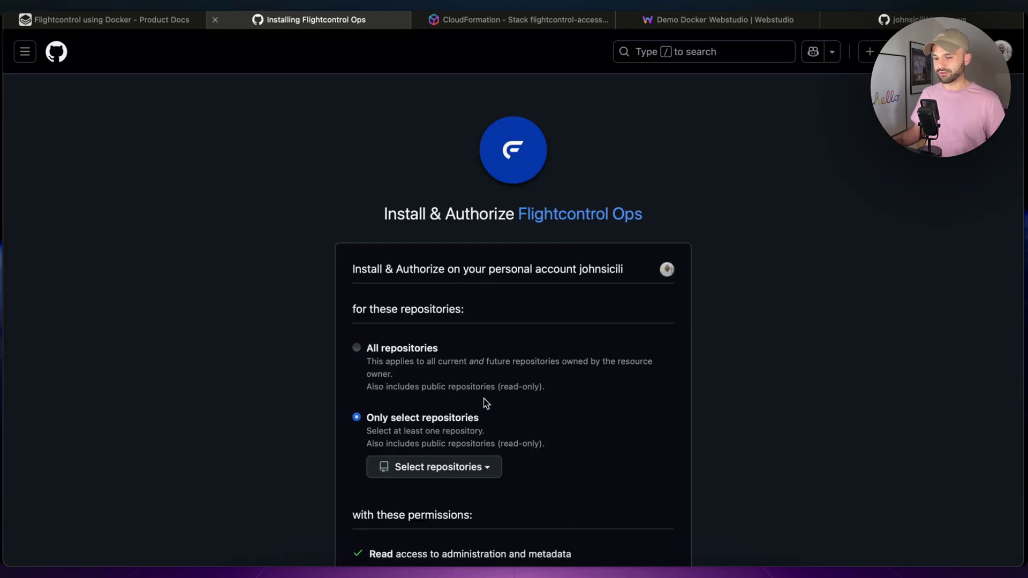
scroll(486, 404, down, 3)
click(464, 333)
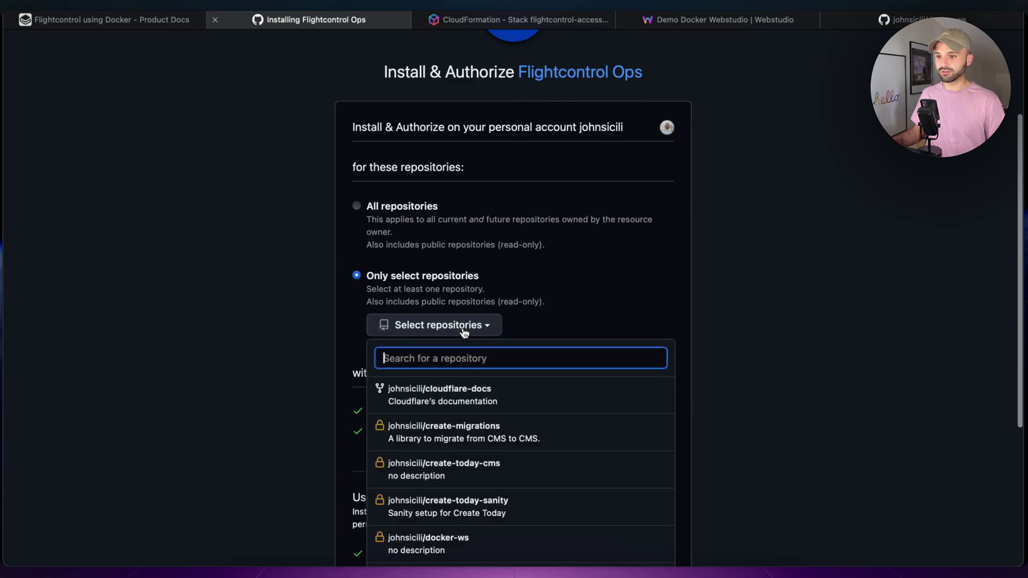
scroll(465, 332, down, 5)
click(479, 223)
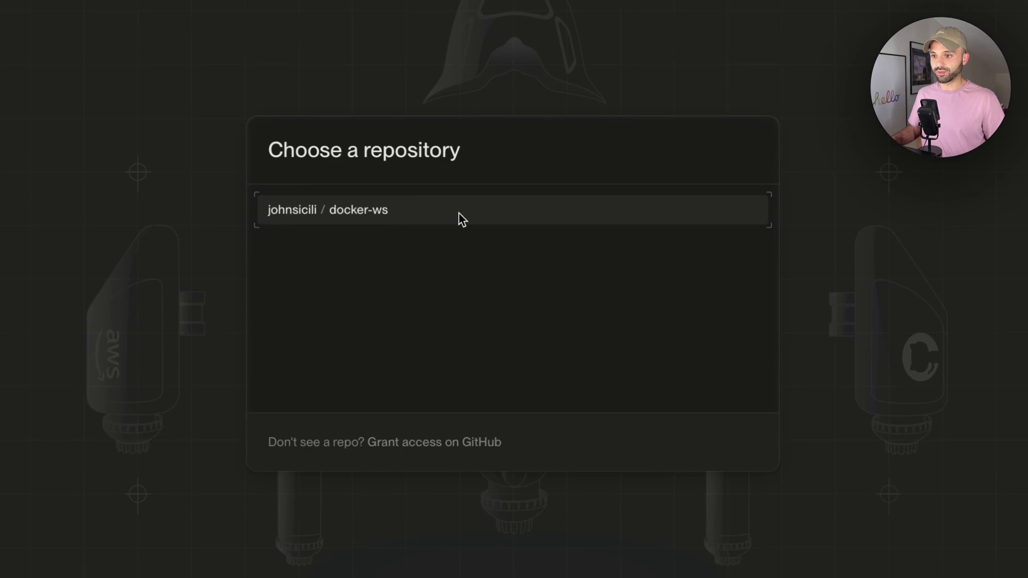
Step: Pick the docker-ws repository, keep main and US West (Oregon), and choose Build your own setup
click(458, 213)
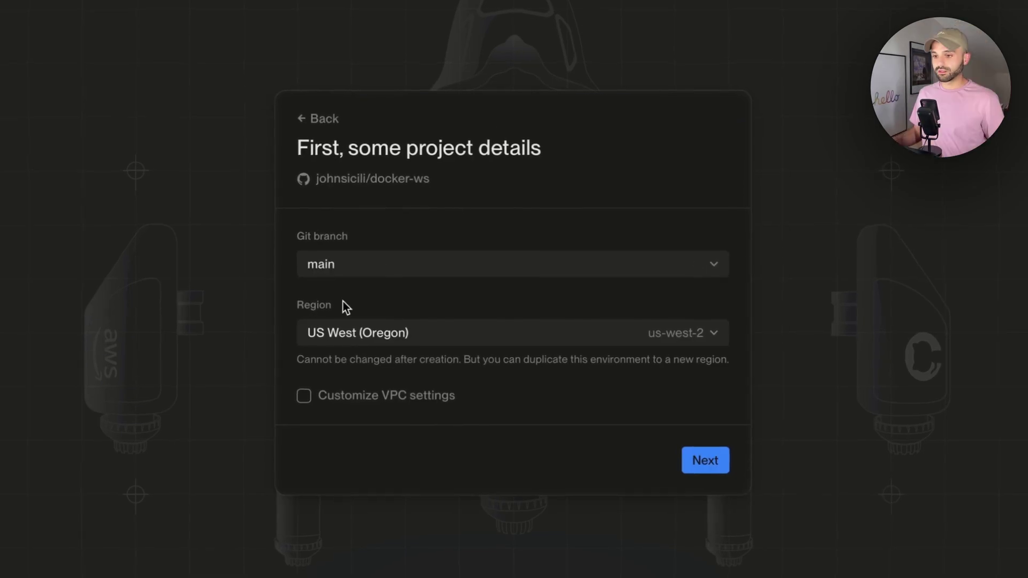
click(705, 462)
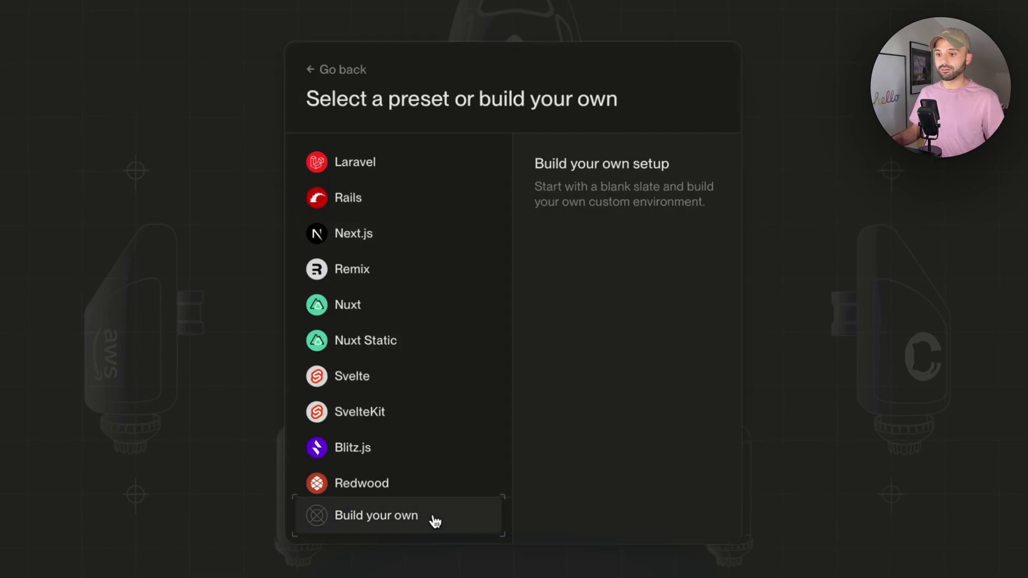
click(390, 210)
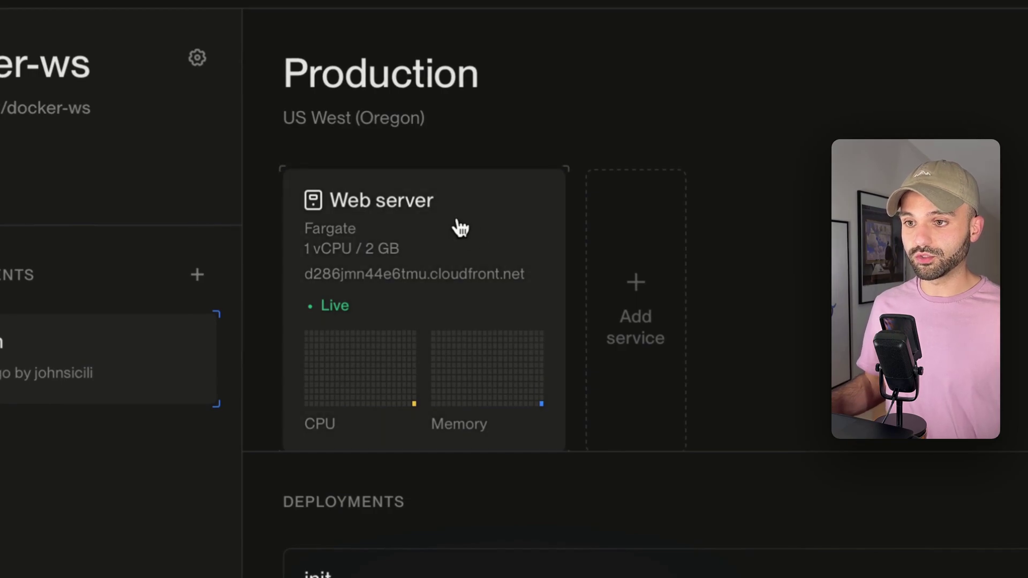
Step: Check the Web server's domains and visit the deployed site at its cloudfront.net address
click(422, 217)
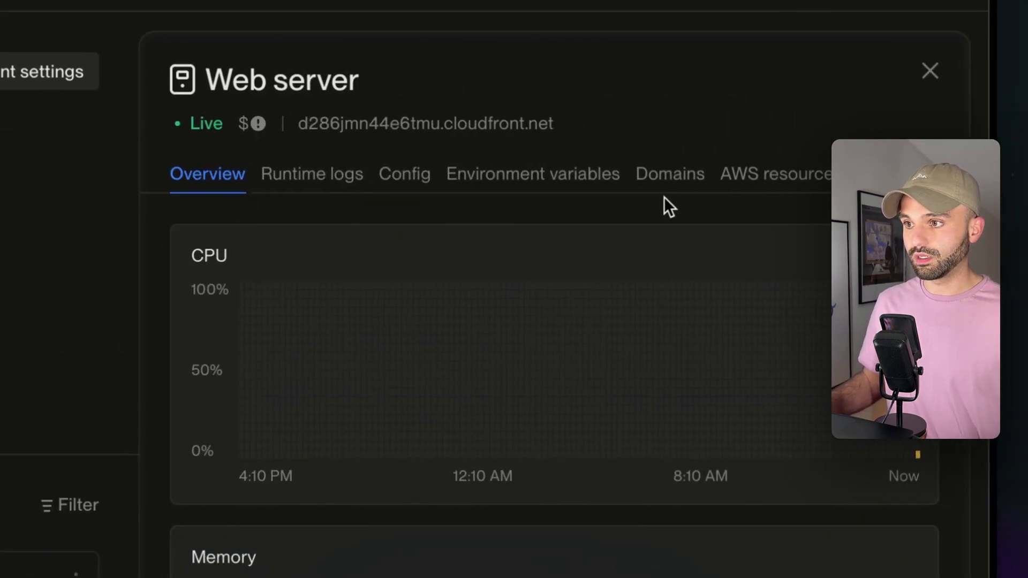
click(642, 176)
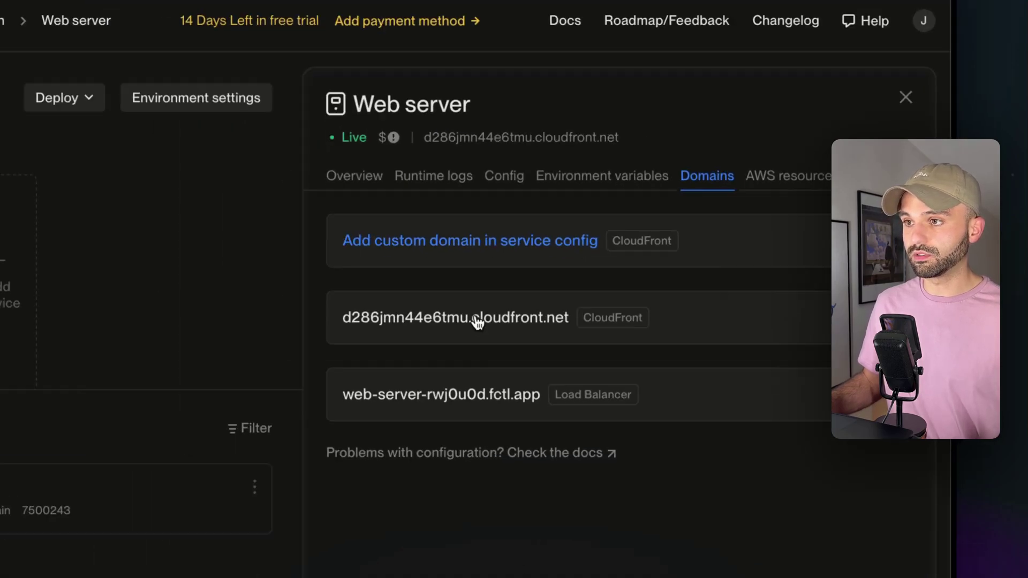
click(333, 367)
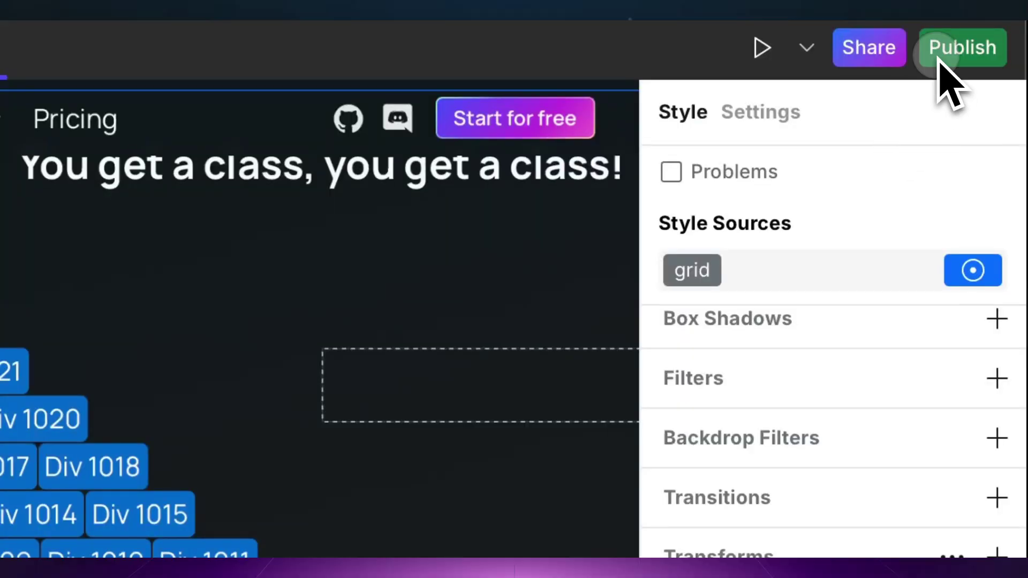
Step: Publish the edited Webstudio site, then switch to Terminal to run webstudio sync in docker-ws
click(942, 54)
click(735, 300)
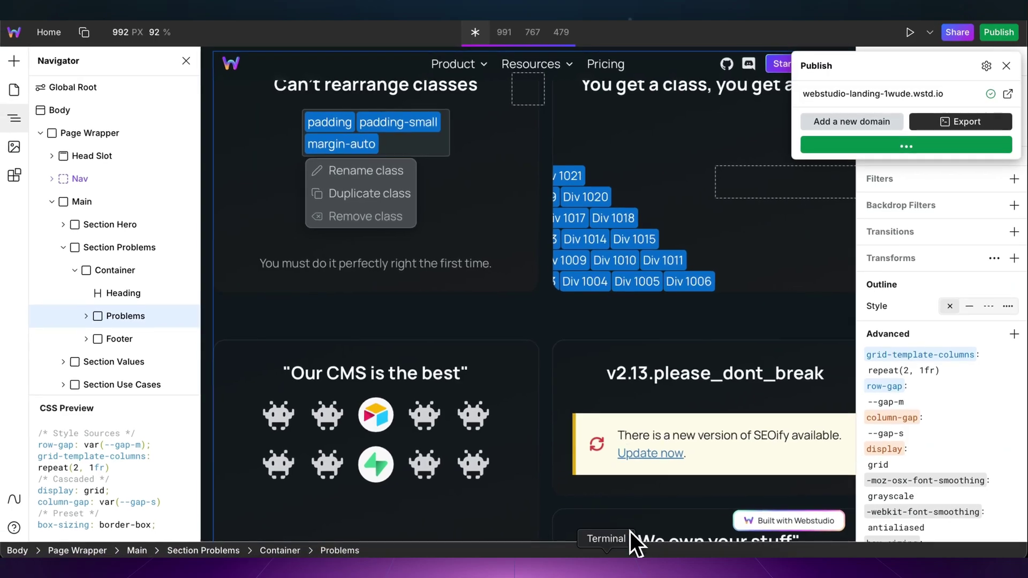
click(629, 537)
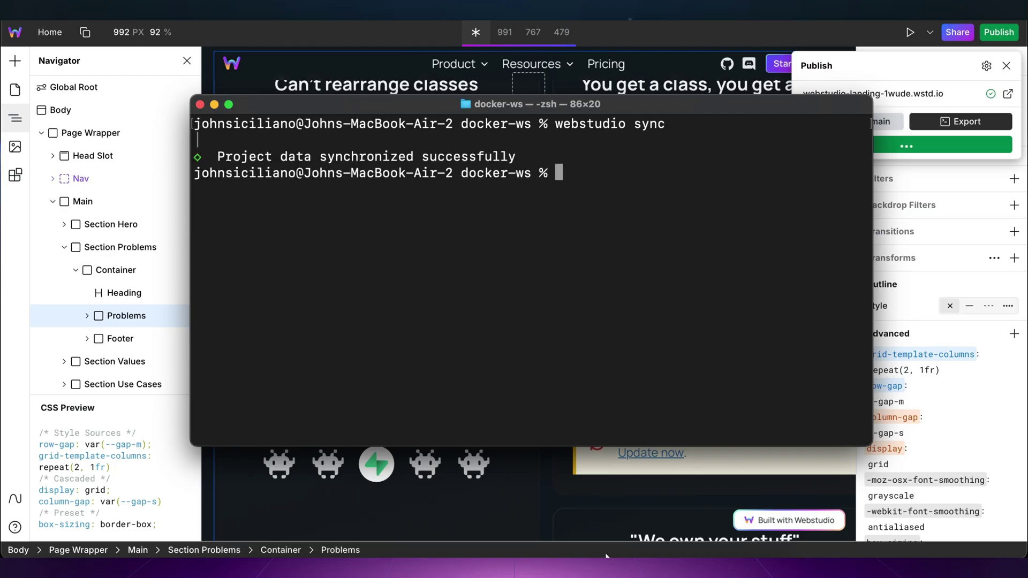
Step: In GitHub Desktop, start the 'hero change' commit summary for the updated data.json
click(636, 567)
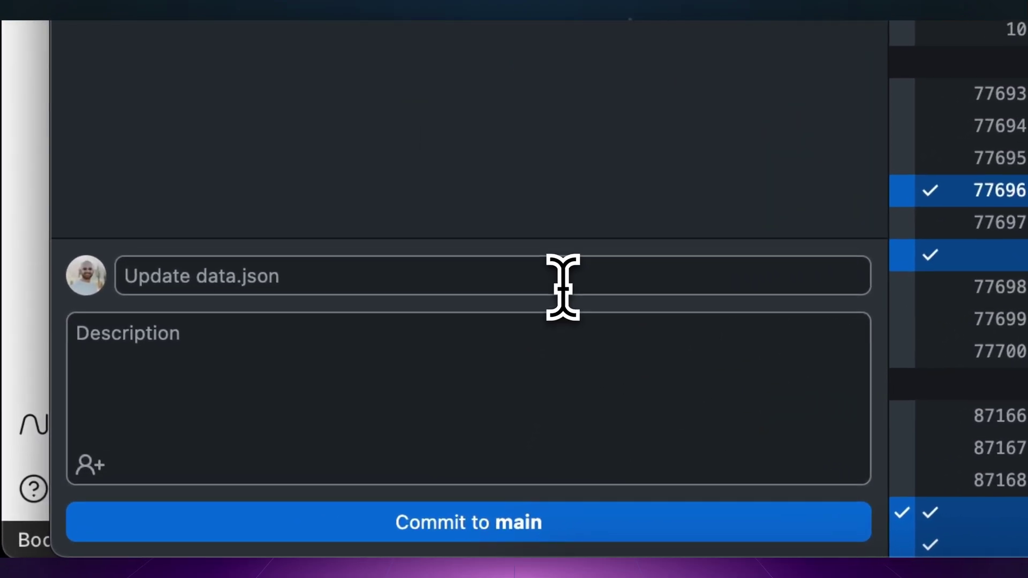
click(249, 435)
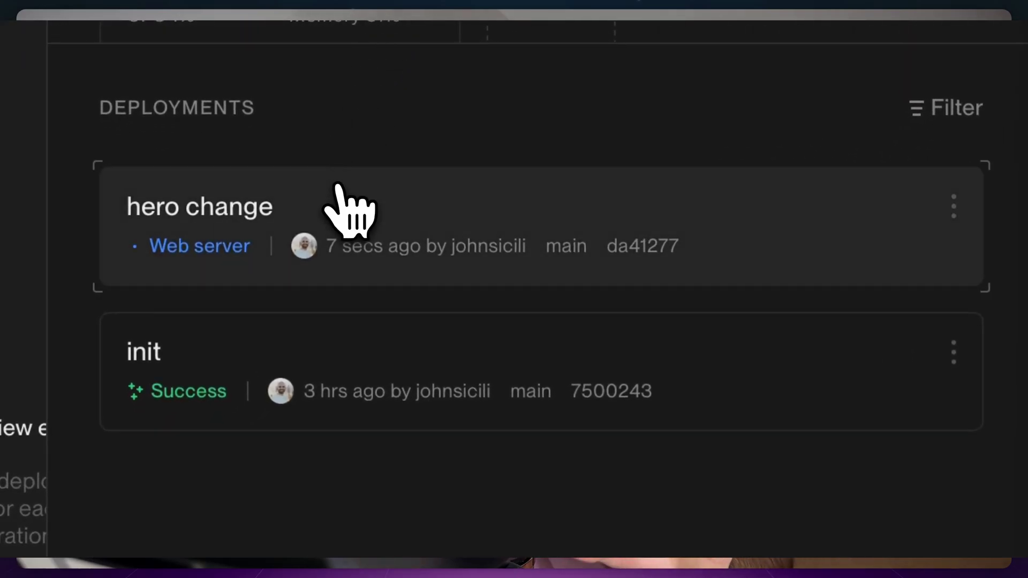
Step: Open the 'hero change' deployment card to watch its queued, analyzing build
click(336, 198)
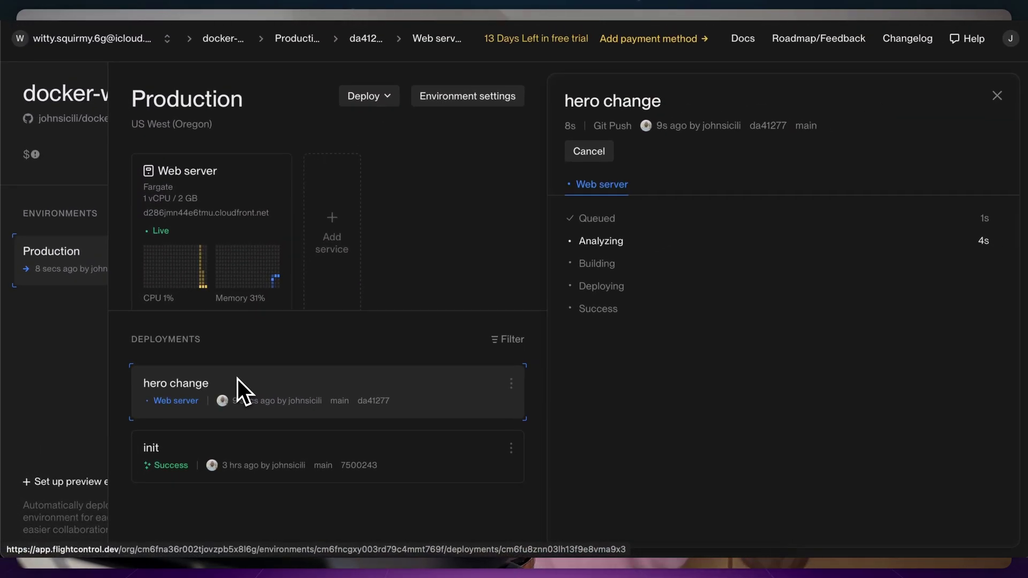